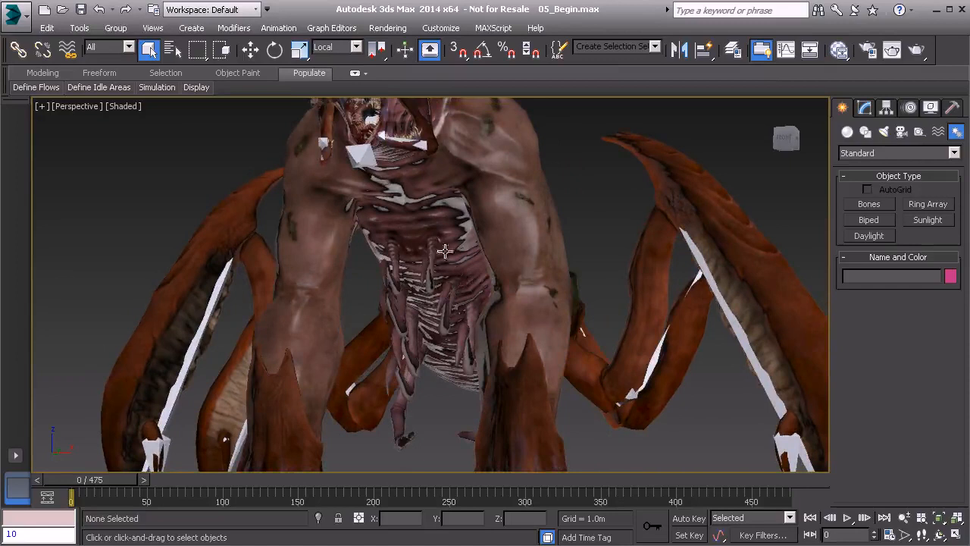
- Maximize the Left wireframe view around the creature's front half and open the Bone Tools
{"action": "middle_click_drag", "start_coordinate": [437, 284], "coordinate": [382, 164], "text": "alt"}
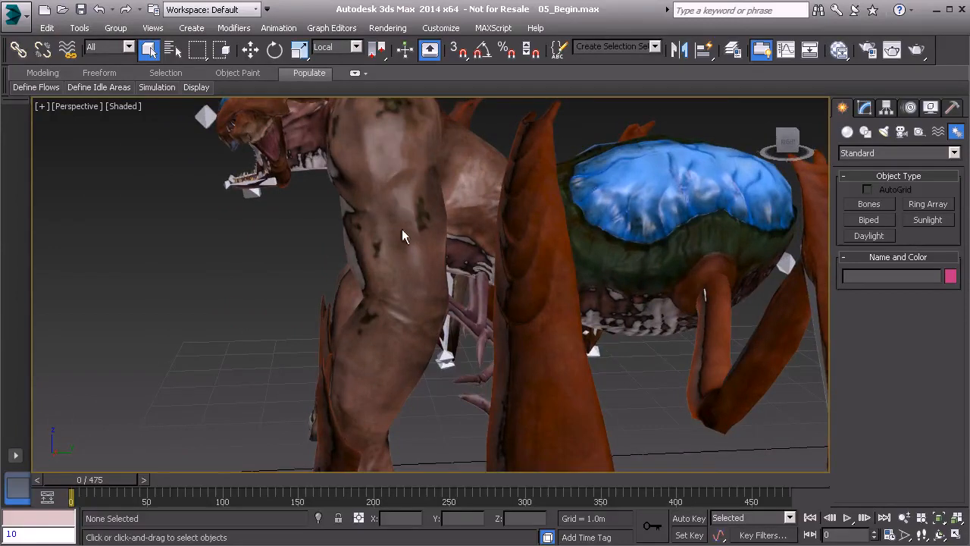
{"action": "middle_click_drag", "start_coordinate": [393, 354], "coordinate": [420, 254], "text": "alt"}
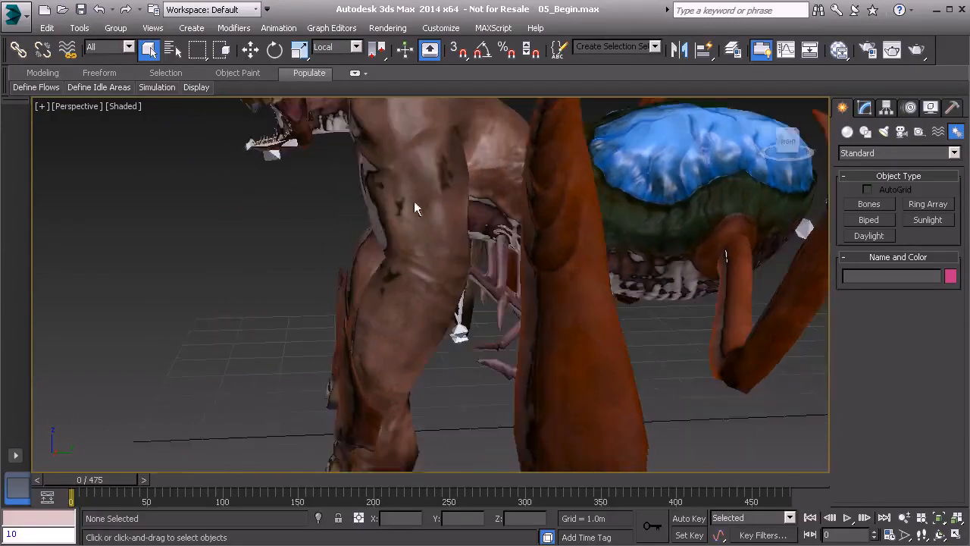
{"action": "middle_click_drag", "start_coordinate": [401, 367], "coordinate": [513, 336], "text": "alt"}
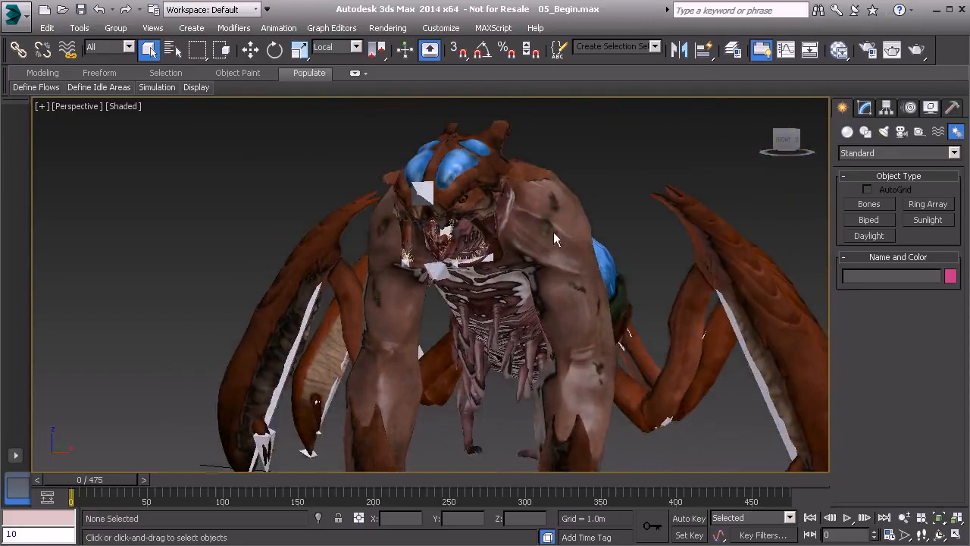
{"action": "middle_click_drag", "start_coordinate": [572, 258], "coordinate": [406, 267], "text": "alt"}
{"action": "key", "text": "alt+w"}
{"action": "right_click", "coordinate": [364, 396]}
{"action": "key", "text": "alt+w"}
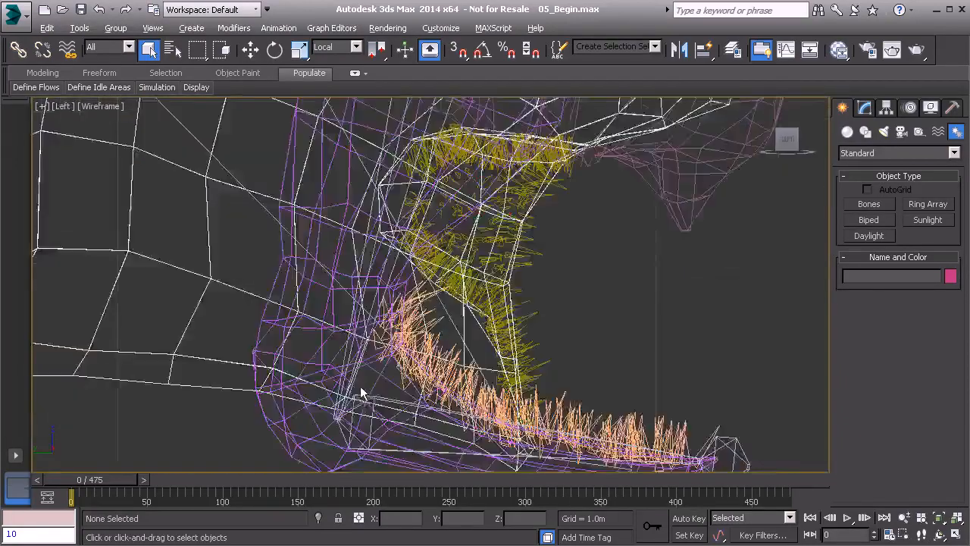
{"action": "middle_click_drag", "start_coordinate": [362, 398], "coordinate": [496, 382]}
{"action": "scroll", "coordinate": [394, 308], "scroll_direction": "down", "scroll_amount": 4}
{"action": "scroll", "coordinate": [360, 324], "scroll_direction": "down", "scroll_amount": 3}
{"action": "scroll", "coordinate": [594, 264], "scroll_direction": "up", "scroll_amount": 4}
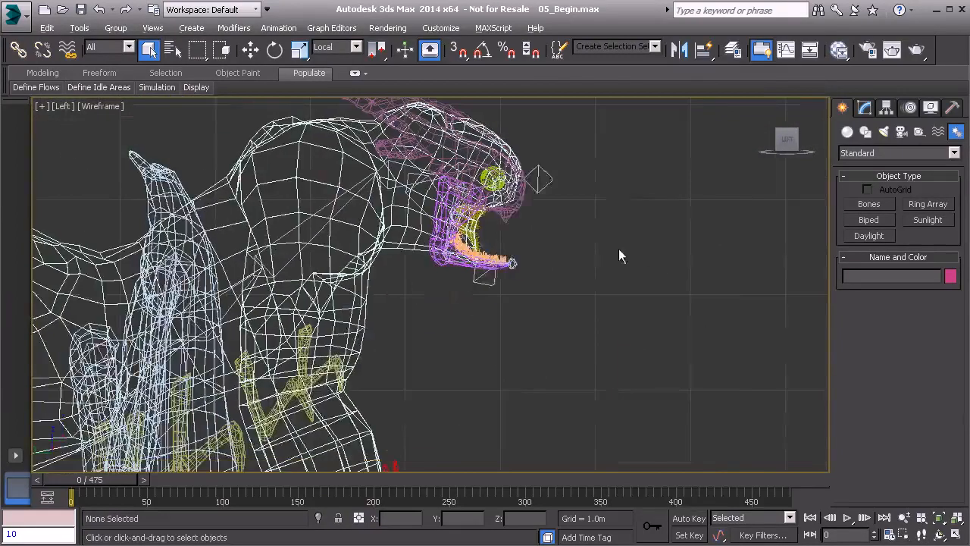
{"action": "right_click", "coordinate": [612, 231]}
{"action": "left_click", "coordinate": [658, 285]}
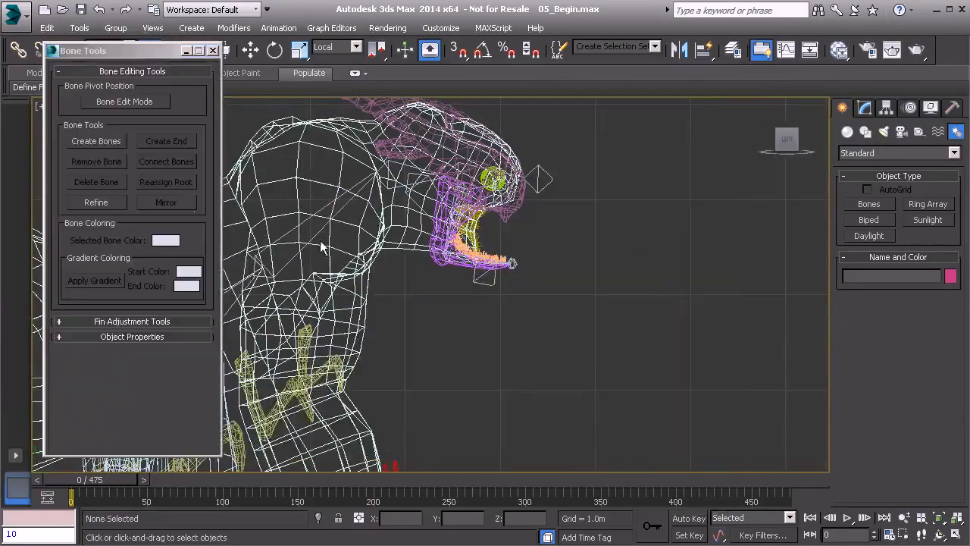
- Create a three-bone chain in the Left view from the shoulder down the front leg to the foot, finishing with an end bone
{"action": "left_click", "coordinate": [96, 141]}
{"action": "middle_click_drag", "start_coordinate": [436, 311], "coordinate": [592, 223]}
{"action": "scroll", "coordinate": [591, 224], "scroll_direction": "down", "scroll_amount": 3}
{"action": "middle_click_drag", "start_coordinate": [565, 278], "coordinate": [516, 262]}
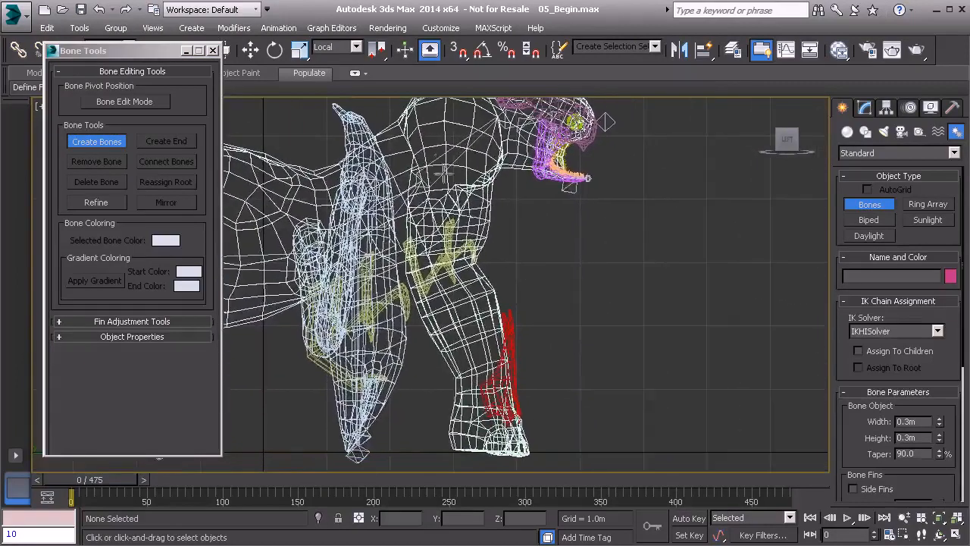
{"action": "middle_click_drag", "start_coordinate": [457, 144], "coordinate": [421, 125]}
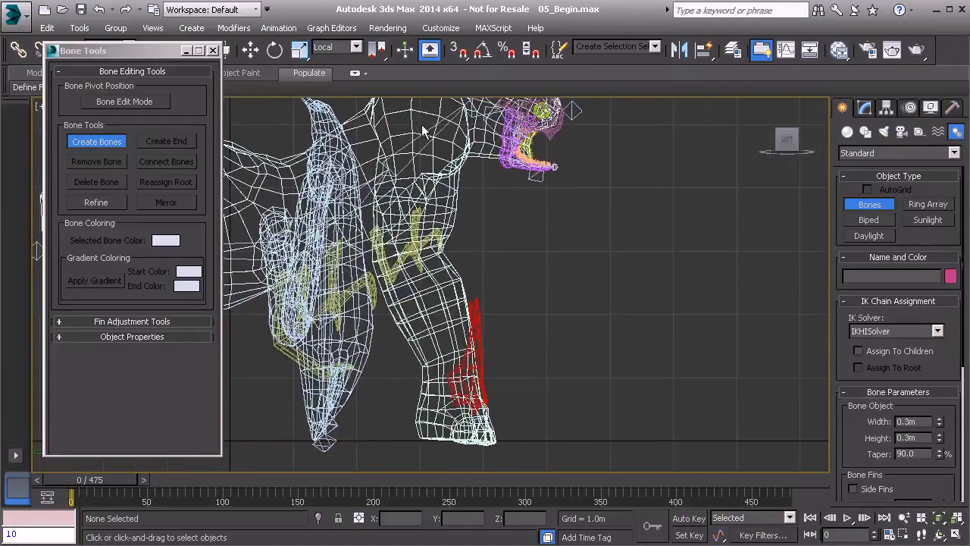
{"action": "left_click", "coordinate": [422, 126]}
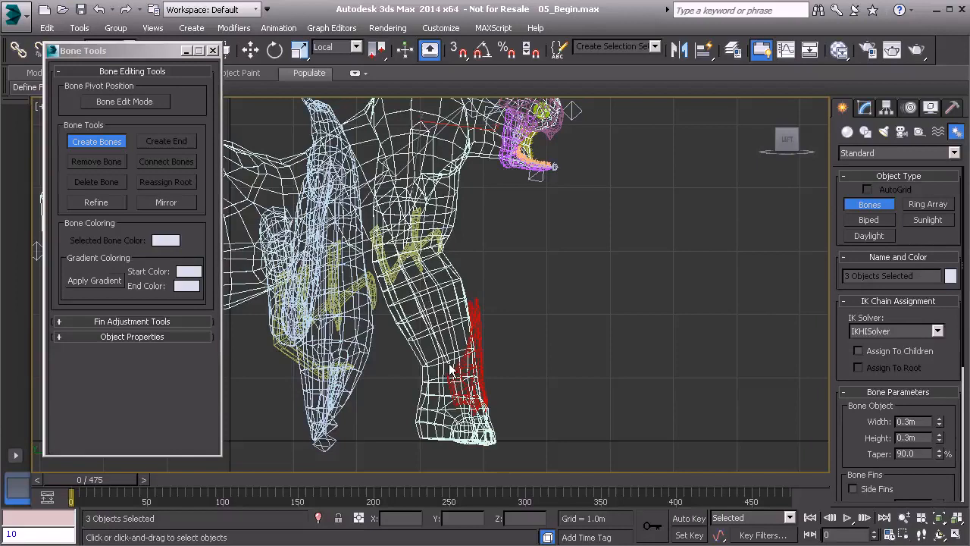
{"action": "left_click", "coordinate": [449, 449]}
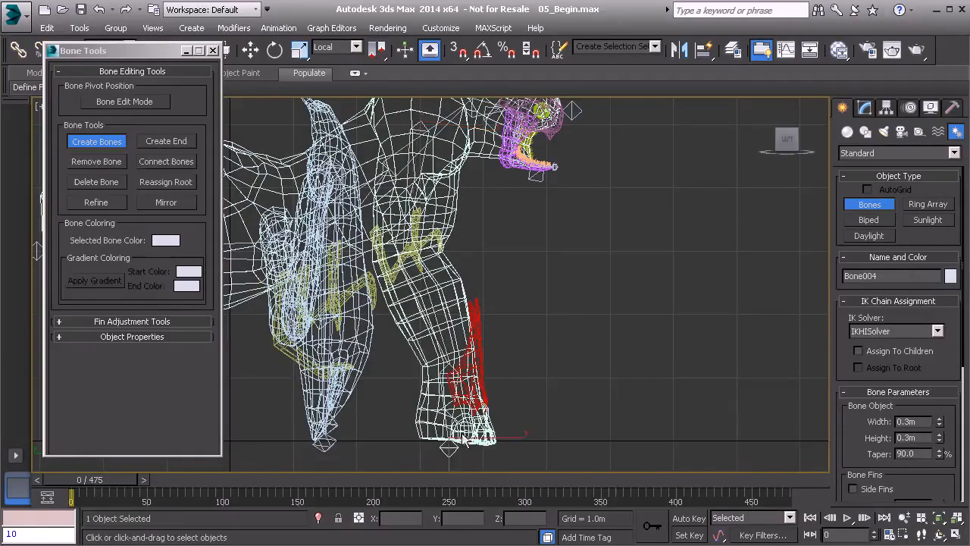
{"action": "right_click", "coordinate": [560, 305]}
- In the Perspective wireframe view, move the chain's root bone sideways into the creature's left shoulder, to about 1.157 m on X
{"action": "middle_click_drag", "start_coordinate": [538, 262], "coordinate": [545, 303]}
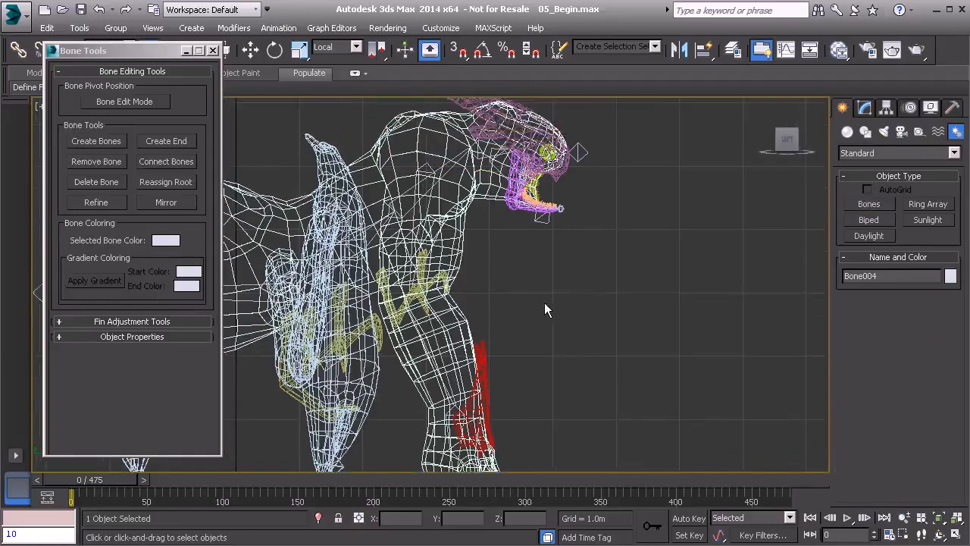
{"action": "key", "text": "alt+w"}
{"action": "right_click", "coordinate": [485, 341]}
{"action": "key", "text": "alt+w"}
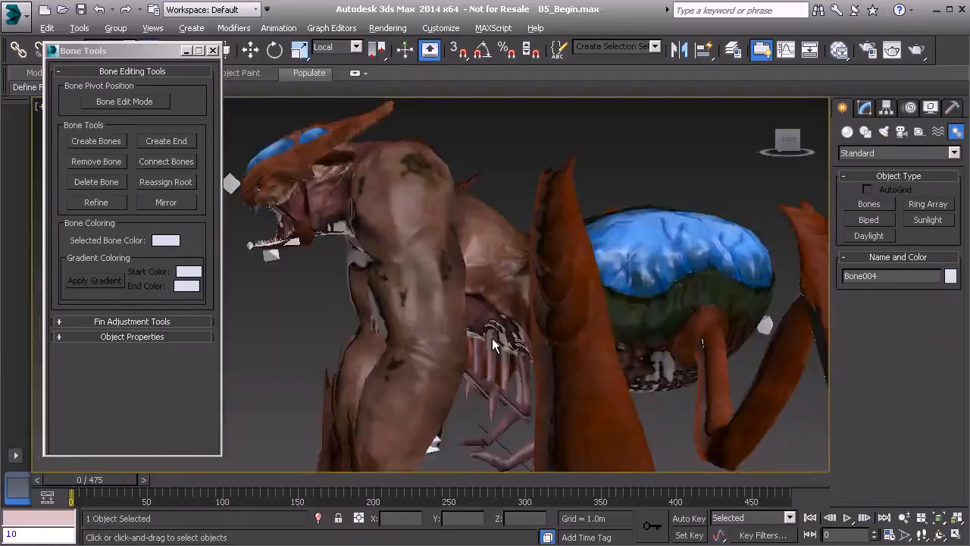
{"action": "mouse_move", "coordinate": [388, 316]}
{"action": "middle_mouse_down", "text": "alt"}
{"action": "mouse_move", "coordinate": [497, 309]}
{"action": "mouse_move", "coordinate": [523, 322]}
{"action": "mouse_move", "coordinate": [468, 276]}
{"action": "mouse_move", "coordinate": [448, 276]}
{"action": "mouse_move", "coordinate": [539, 269]}
{"action": "middle_mouse_up", "text": "alt"}
{"action": "key", "text": "F3"}
{"action": "key", "text": "w"}
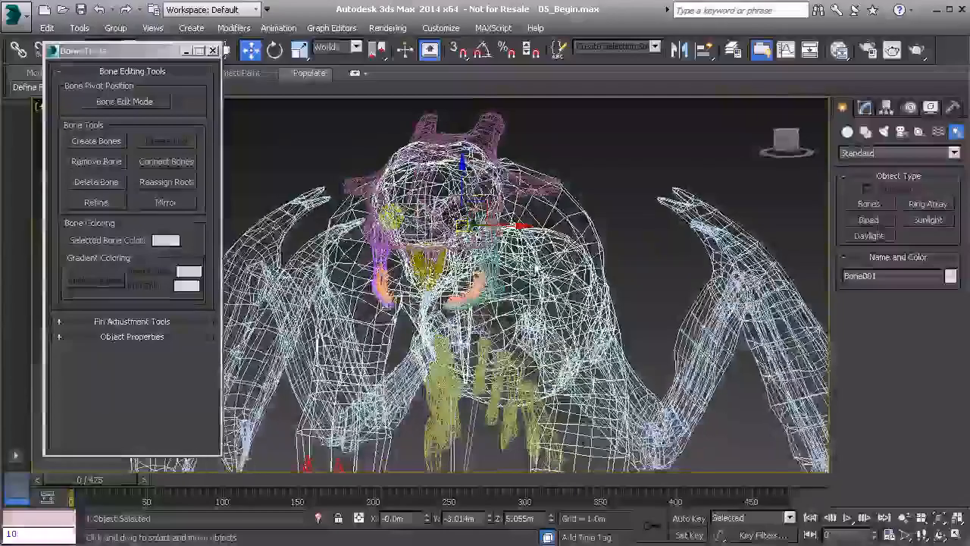
{"action": "left_click_drag", "start_coordinate": [463, 225], "coordinate": [600, 237]}
- Nudge the root bone along Y to about -3.015 m and lower it to about 4.8 m on Z within the shoulder
{"action": "middle_click_drag", "start_coordinate": [654, 276], "coordinate": [455, 248], "text": "alt"}
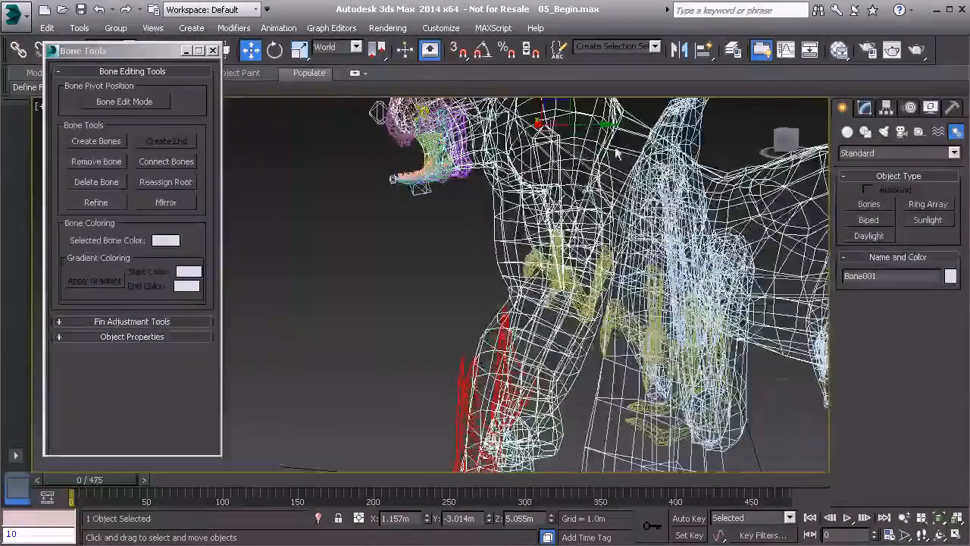
{"action": "left_click_drag", "start_coordinate": [612, 125], "coordinate": [604, 125]}
{"action": "middle_click_drag", "start_coordinate": [615, 129], "coordinate": [512, 188], "text": "alt"}
{"action": "left_click_drag", "start_coordinate": [546, 120], "coordinate": [546, 139]}
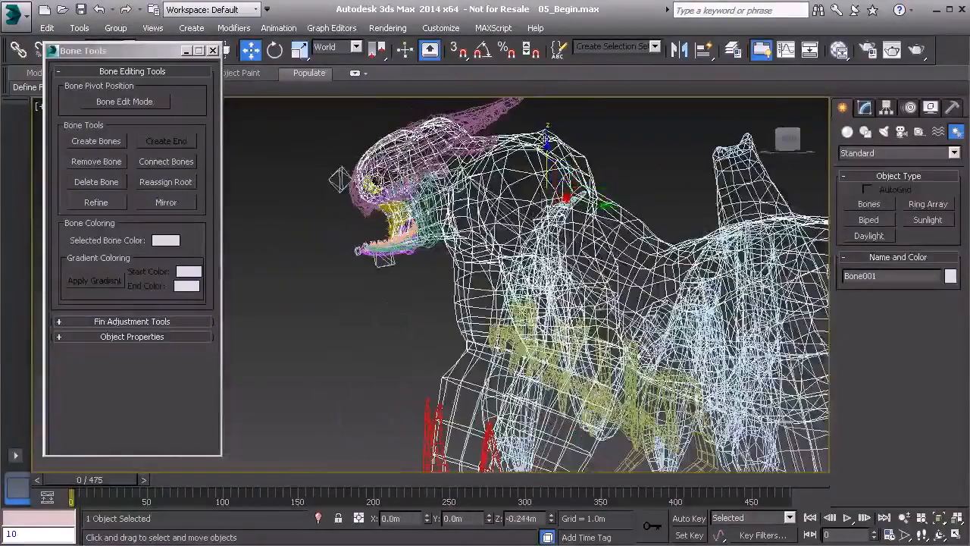
{"action": "middle_click_drag", "start_coordinate": [572, 187], "coordinate": [679, 172], "text": "alt"}
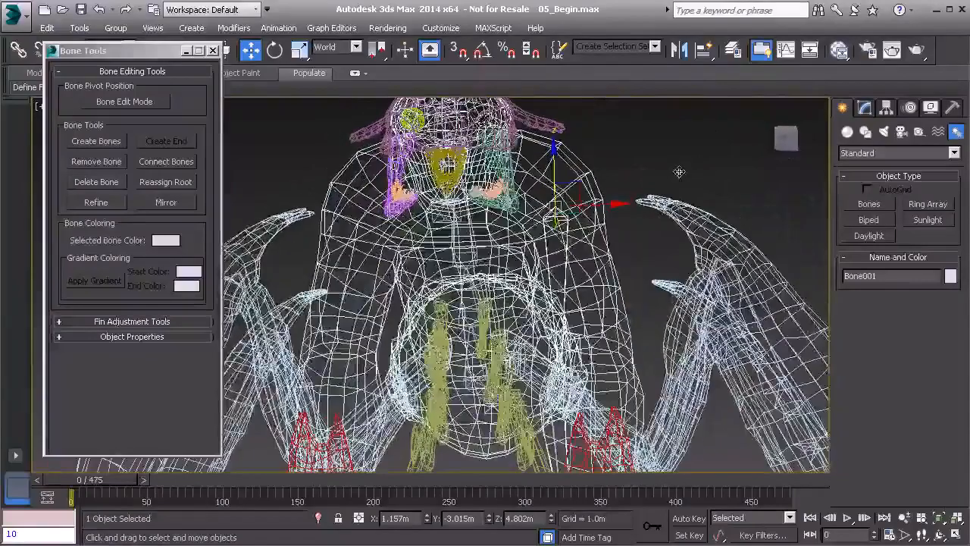
- Rotate the upper leg bone locally by about -2 degrees on Y and about 2 degrees on Z to follow the leg mesh
{"action": "middle_click_drag", "start_coordinate": [594, 334], "coordinate": [602, 280], "text": "alt"}
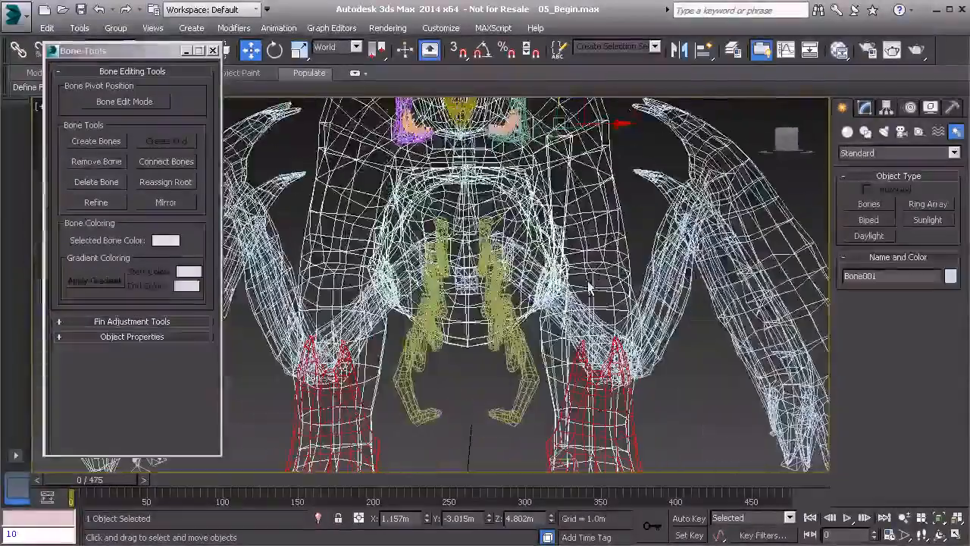
{"action": "key", "text": "e"}
{"action": "middle_click_drag", "start_coordinate": [560, 219], "coordinate": [665, 160], "text": "alt"}
{"action": "left_click_drag", "start_coordinate": [607, 160], "coordinate": [603, 163]}
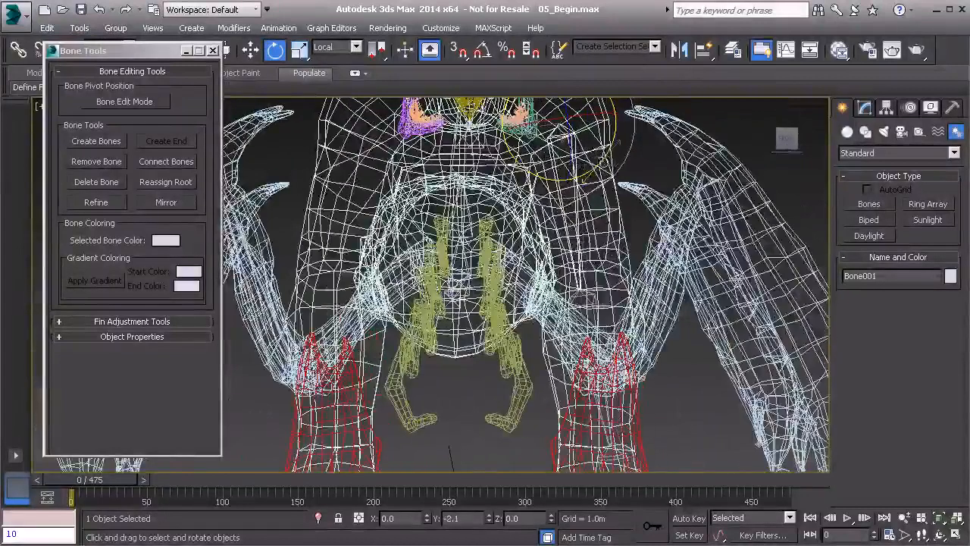
{"action": "middle_click_drag", "start_coordinate": [606, 160], "coordinate": [628, 187], "text": "alt"}
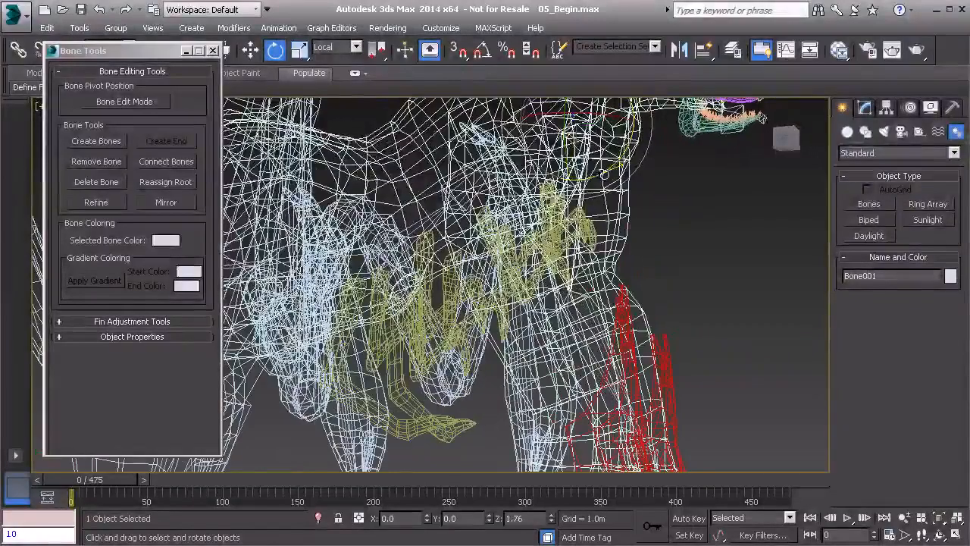
- Rotate the second leg bone about -7.4 degrees on its local Y axis to line up with the lower leg
{"action": "middle_click_drag", "start_coordinate": [606, 175], "coordinate": [621, 276], "text": "alt"}
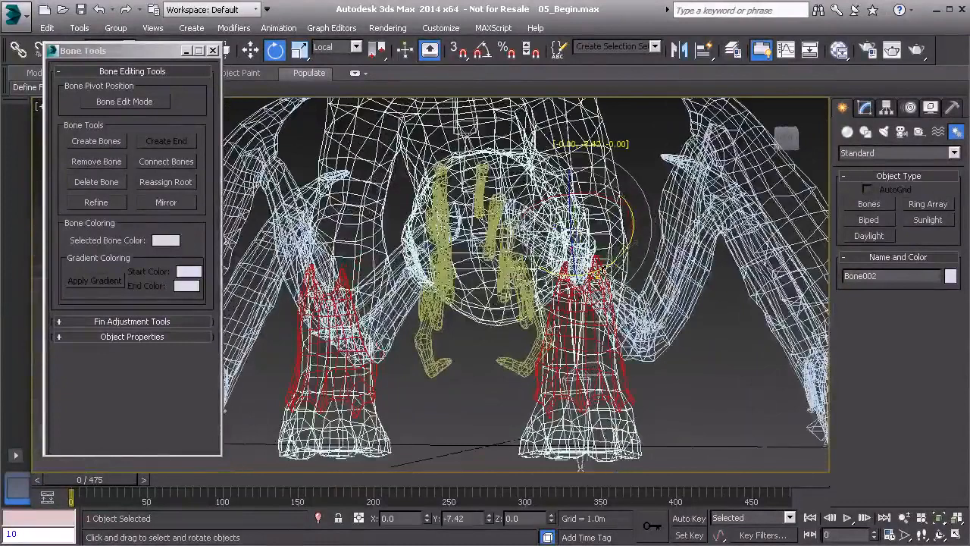
{"action": "middle_click_drag", "start_coordinate": [621, 276], "coordinate": [424, 250], "text": "alt"}
{"action": "middle_click_drag", "start_coordinate": [516, 247], "coordinate": [286, 129], "text": "alt"}
- Set the Move tool's reference coordinate system to Local and turn on Bone Edit Mode for the second leg bone
{"action": "key", "text": "w"}
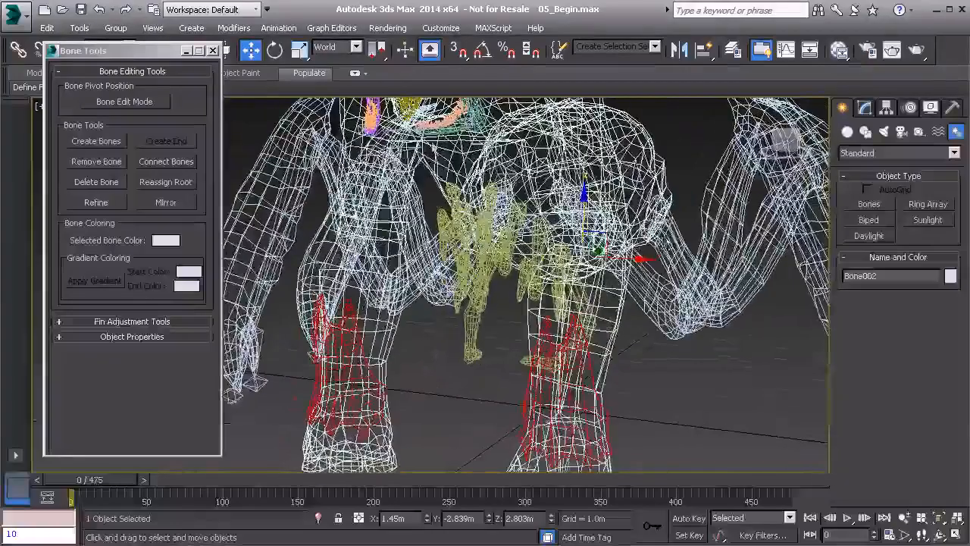
{"action": "left_click", "coordinate": [334, 47]}
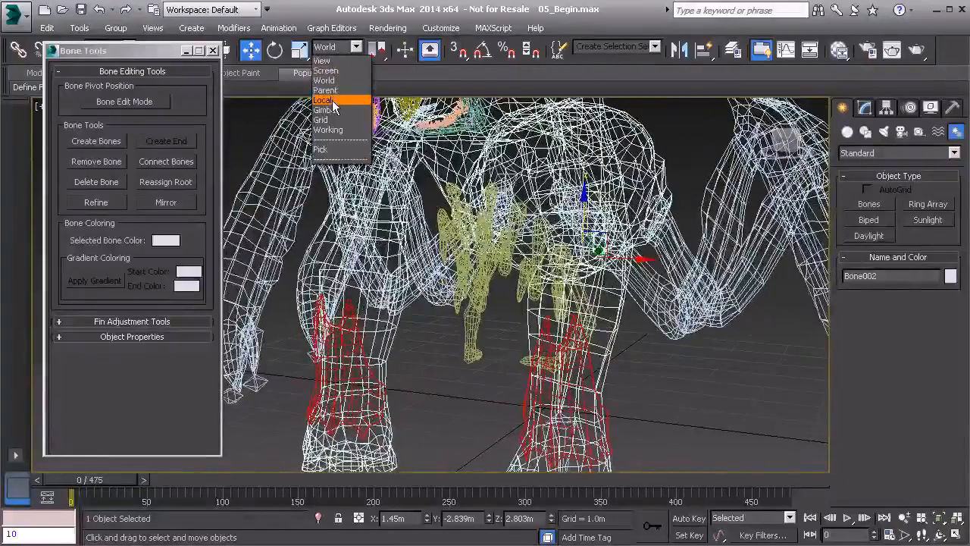
{"action": "left_click", "coordinate": [333, 100]}
{"action": "middle_click_drag", "start_coordinate": [454, 303], "coordinate": [229, 400], "text": "alt"}
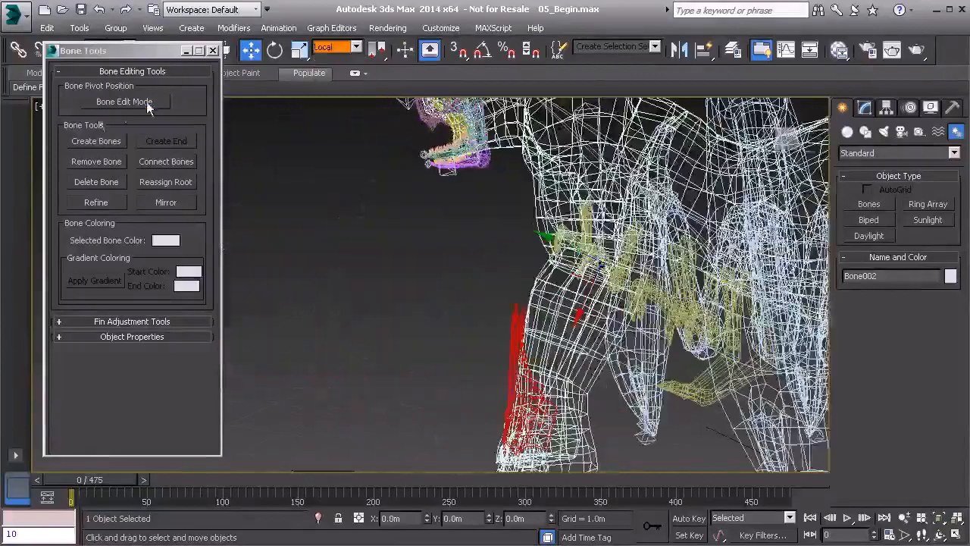
{"action": "left_click", "coordinate": [124, 102]}
{"action": "middle_click_drag", "start_coordinate": [470, 220], "coordinate": [497, 169], "text": "alt"}
{"action": "middle_click_drag", "start_coordinate": [529, 219], "coordinate": [483, 194], "text": "alt"}
{"action": "scroll", "coordinate": [538, 252], "scroll_direction": "up", "scroll_amount": 4}
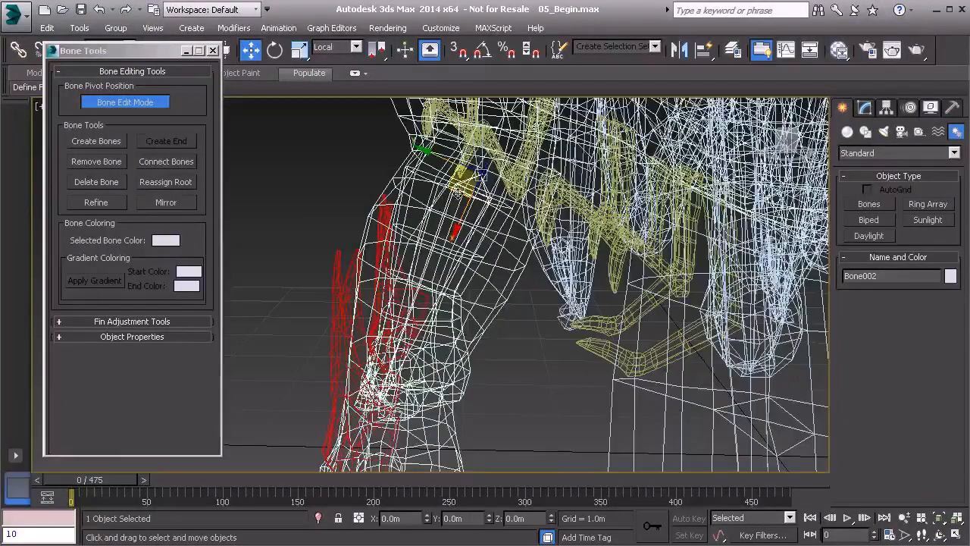
- Select the second leg bone with its children and shift the knee joint about -0.105 m on local X and -0.042 m on Y
{"action": "mouse_move", "coordinate": [453, 184]}
{"action": "left_mouse_down"}
{"action": "mouse_move", "coordinate": [486, 218]}
{"action": "mouse_move", "coordinate": [421, 164]}
{"action": "mouse_move", "coordinate": [453, 184]}
{"action": "left_mouse_up"}
{"action": "right_click", "coordinate": [454, 184]}
{"action": "middle_click_drag", "start_coordinate": [454, 189], "coordinate": [453, 165], "text": "alt"}
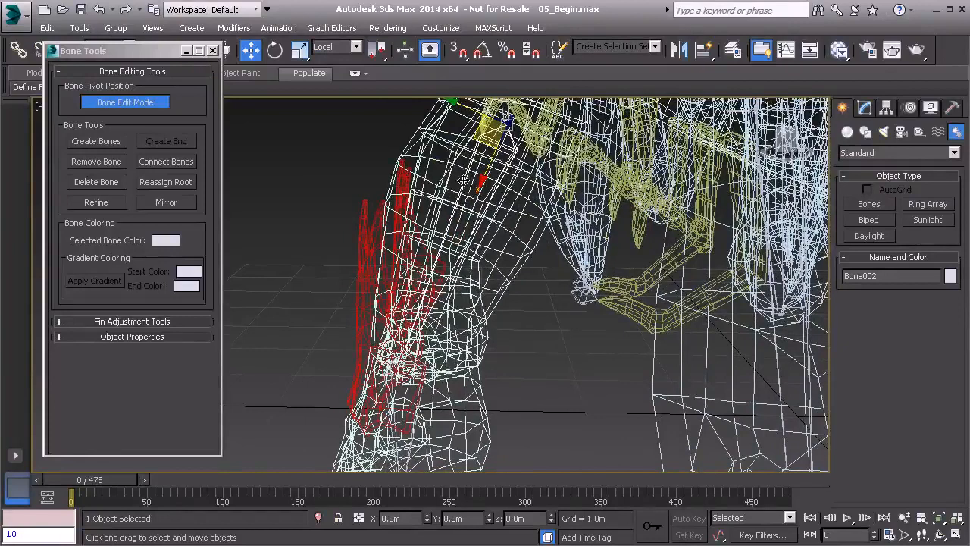
{"action": "double_click", "coordinate": [463, 181]}
{"action": "left_click", "coordinate": [463, 181]}
{"action": "double_click", "coordinate": [463, 181]}
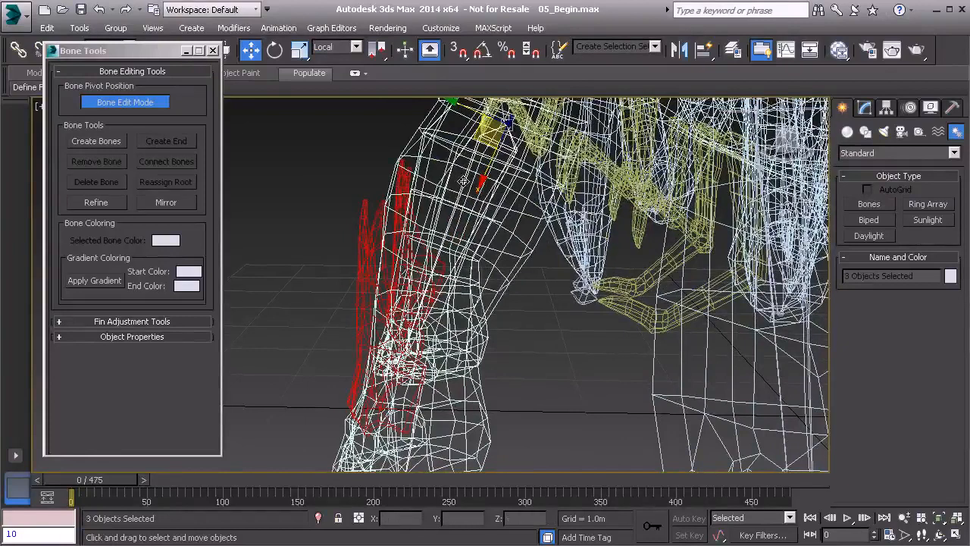
{"action": "middle_click_drag", "start_coordinate": [429, 238], "coordinate": [406, 232], "text": "alt"}
{"action": "left_click_drag", "start_coordinate": [486, 192], "coordinate": [492, 183]}
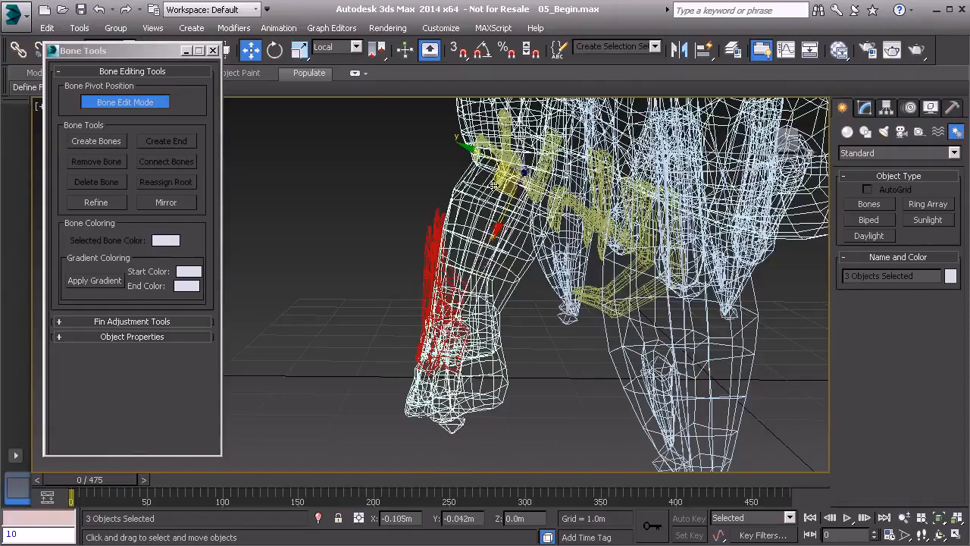
- Select the third bone of the leg chain and shift its ankle joint slightly along local Y inside the mesh
{"action": "middle_click_drag", "start_coordinate": [491, 187], "coordinate": [475, 333], "text": "alt"}
{"action": "middle_click_drag", "start_coordinate": [546, 287], "coordinate": [540, 285], "text": "alt"}
{"action": "middle_click_drag", "start_coordinate": [480, 268], "coordinate": [483, 361], "text": "alt"}
{"action": "mouse_move", "coordinate": [490, 302]}
{"action": "middle_mouse_down", "text": "alt"}
{"action": "mouse_move", "coordinate": [466, 303]}
{"action": "mouse_move", "coordinate": [469, 286]}
{"action": "mouse_move", "coordinate": [476, 300]}
{"action": "middle_mouse_up", "text": "alt"}
{"action": "left_click", "coordinate": [460, 271]}
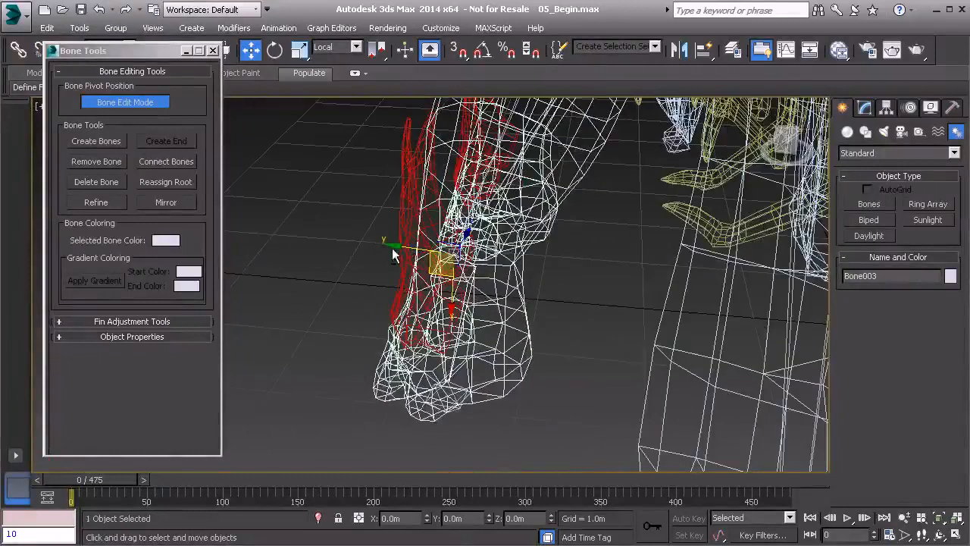
{"action": "left_click_drag", "start_coordinate": [393, 247], "coordinate": [399, 250]}
- Move the chain's end bone slightly up and back at the sole of the foot, and turn off Bone Edit Mode
{"action": "middle_click_drag", "start_coordinate": [438, 343], "coordinate": [458, 336], "text": "alt"}
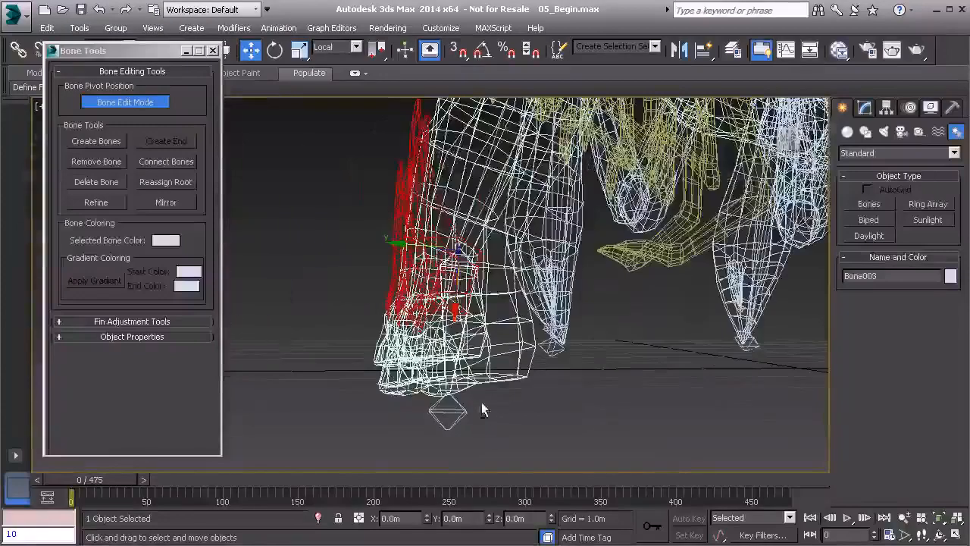
{"action": "middle_click_drag", "start_coordinate": [469, 414], "coordinate": [414, 418], "text": "alt"}
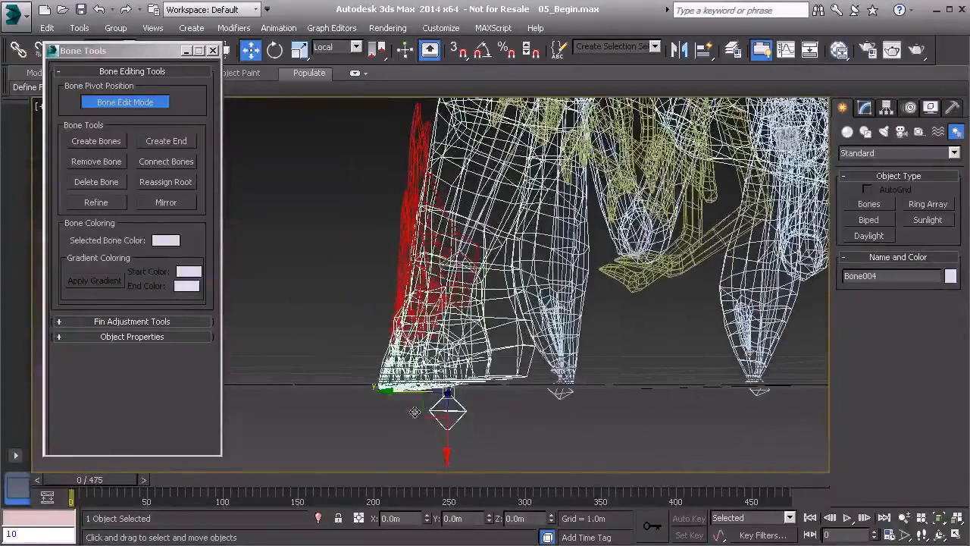
{"action": "left_click_drag", "start_coordinate": [422, 413], "coordinate": [432, 403]}
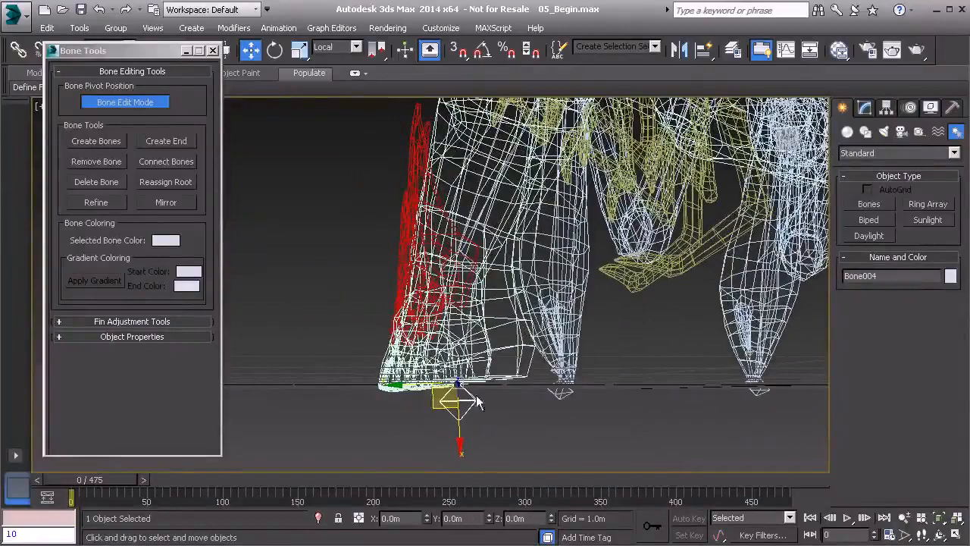
{"action": "middle_click_drag", "start_coordinate": [535, 408], "coordinate": [528, 288], "text": "alt"}
{"action": "left_click", "coordinate": [152, 102]}
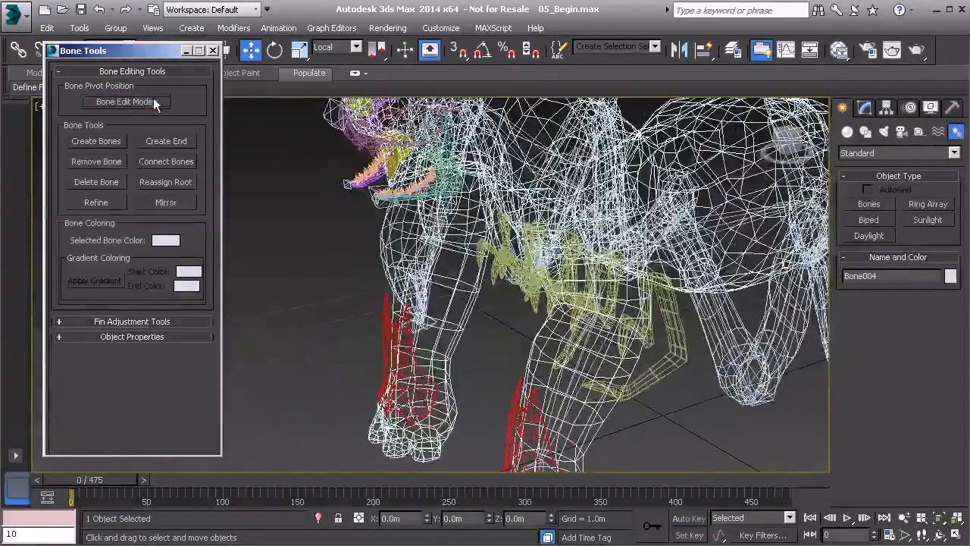
- Hide the Model layer in the layer manager so only the bones are displayed
{"action": "left_click", "coordinate": [76, 28]}
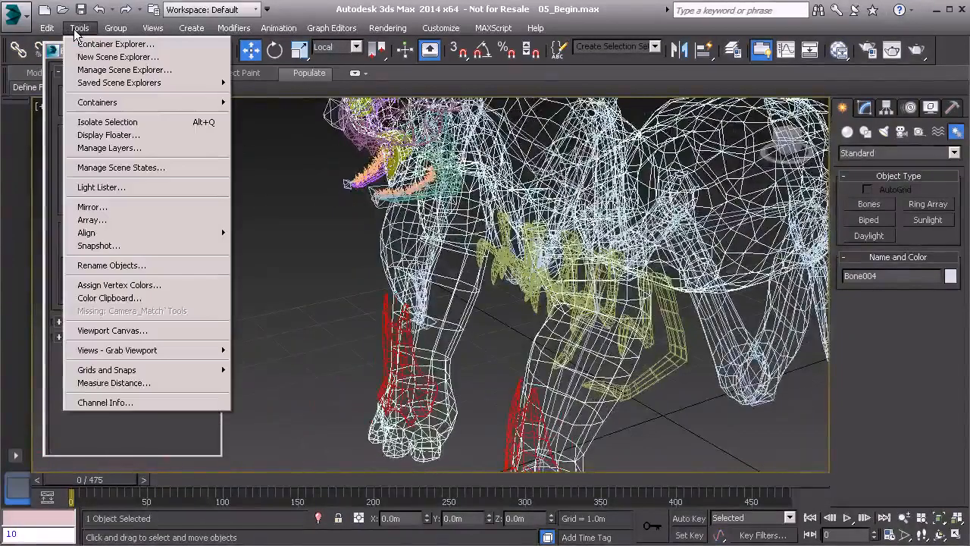
{"action": "left_click", "coordinate": [121, 148]}
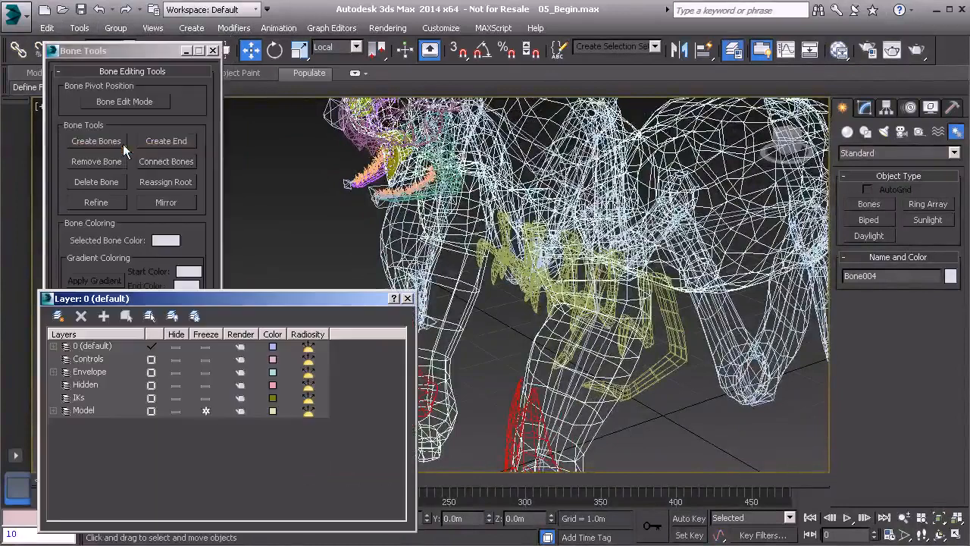
{"action": "left_click", "coordinate": [175, 412]}
- Rename the leg chain's first bone Bn_L_Shoulder01 and copy that name for reuse
{"action": "middle_click_drag", "start_coordinate": [525, 289], "coordinate": [582, 228], "text": "alt"}
{"action": "left_click", "coordinate": [536, 185]}
{"action": "left_click", "coordinate": [893, 276]}
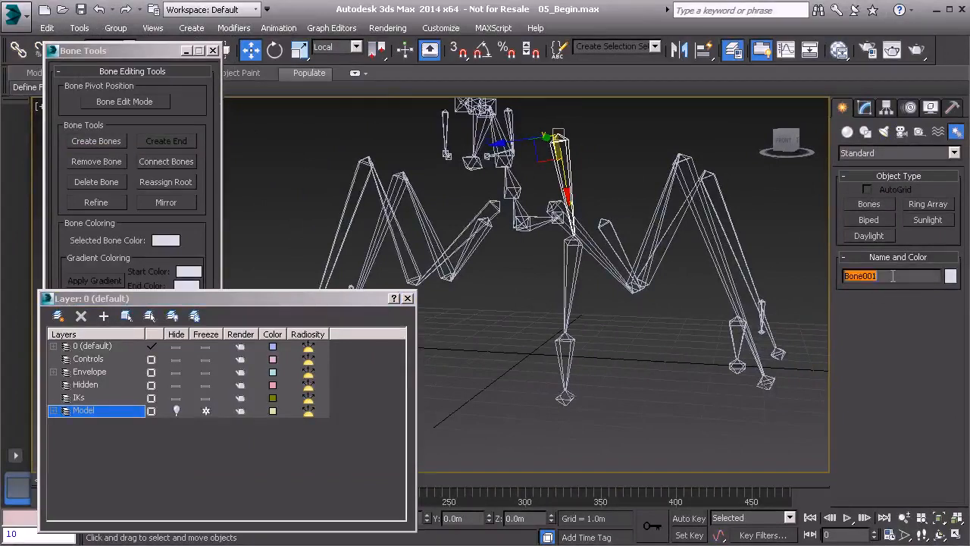
{"action": "type", "text": "B"}
{"action": "left_click", "coordinate": [892, 277]}
{"action": "key", "text": "ctrl+c"}
- Rename the second bone of the left front leg Bn_L_Forearm01, reusing the copied name
{"action": "left_click", "coordinate": [570, 287]}
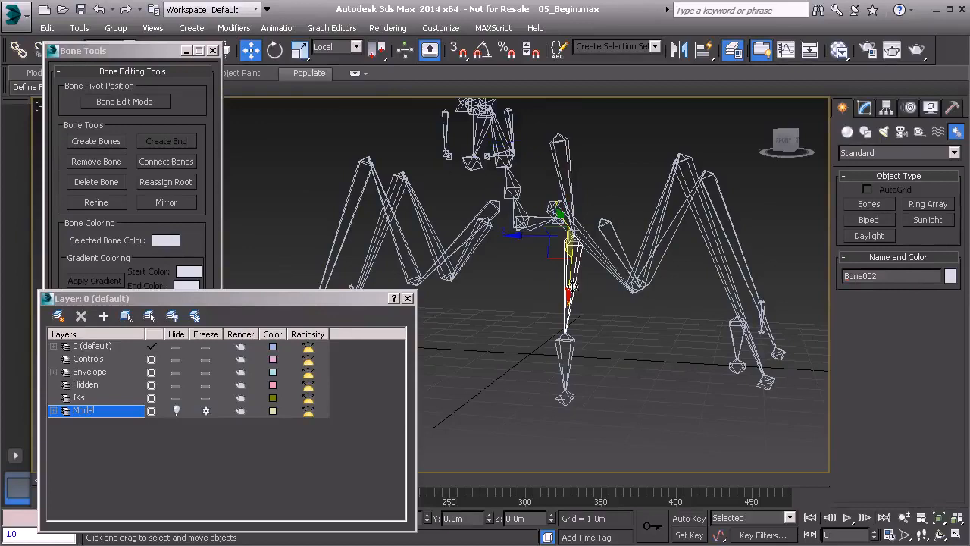
{"action": "left_click", "coordinate": [885, 277]}
{"action": "key", "text": "ctrl+v"}
{"action": "left_click_drag", "start_coordinate": [866, 278], "coordinate": [897, 298]}
{"action": "type", "text": "Fore"}
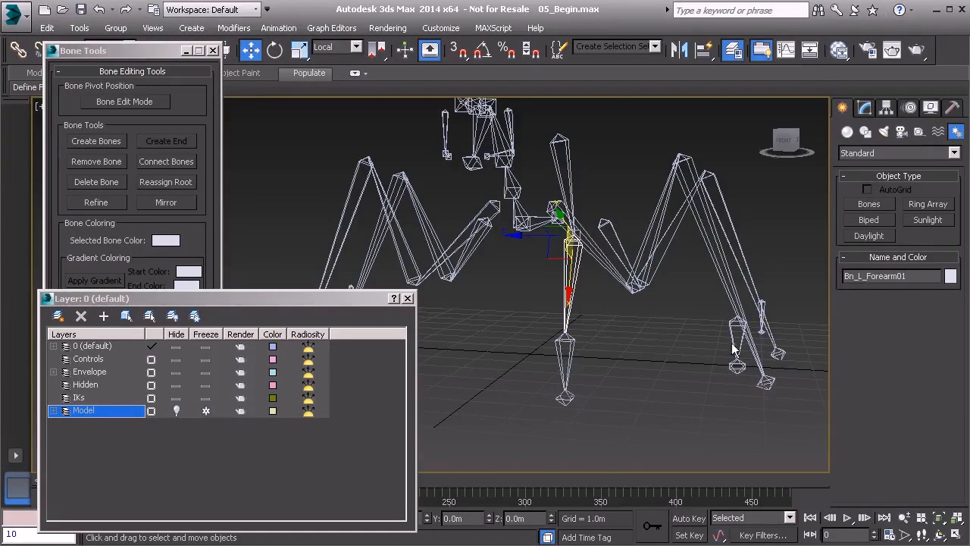
- Rename the third bone of the left front leg Bn_L_Wrist01, reusing the copied name
{"action": "left_click", "coordinate": [580, 348]}
{"action": "left_click", "coordinate": [867, 276]}
{"action": "key", "text": "ctrl+v"}
{"action": "left_click_drag", "start_coordinate": [867, 276], "coordinate": [892, 293]}
{"action": "type", "text": "Wrist"}
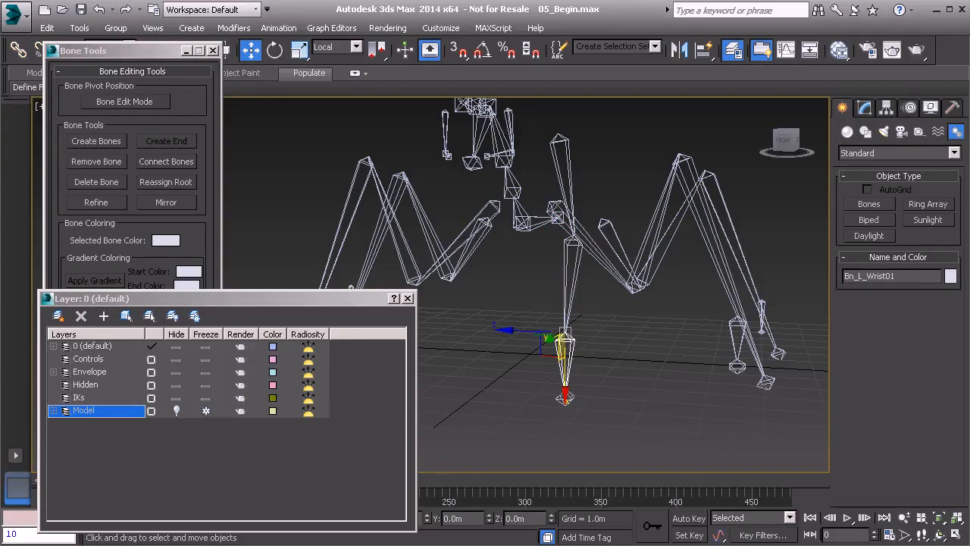
- Copy the wrist bone's name to the chain's end bone and change it to Be_L_Wrist01
{"action": "middle_click_drag", "start_coordinate": [599, 394], "coordinate": [589, 361]}
{"action": "double_click", "coordinate": [870, 277]}
{"action": "key", "text": "ctrl+c"}
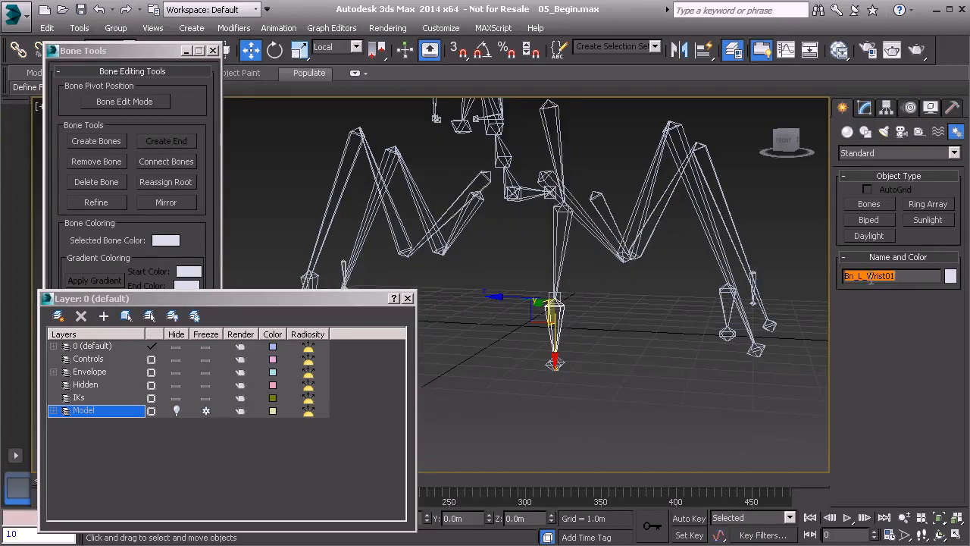
{"action": "left_click", "coordinate": [543, 363]}
{"action": "left_click", "coordinate": [549, 361]}
{"action": "double_click", "coordinate": [881, 278]}
{"action": "key", "text": "ctrl+v"}
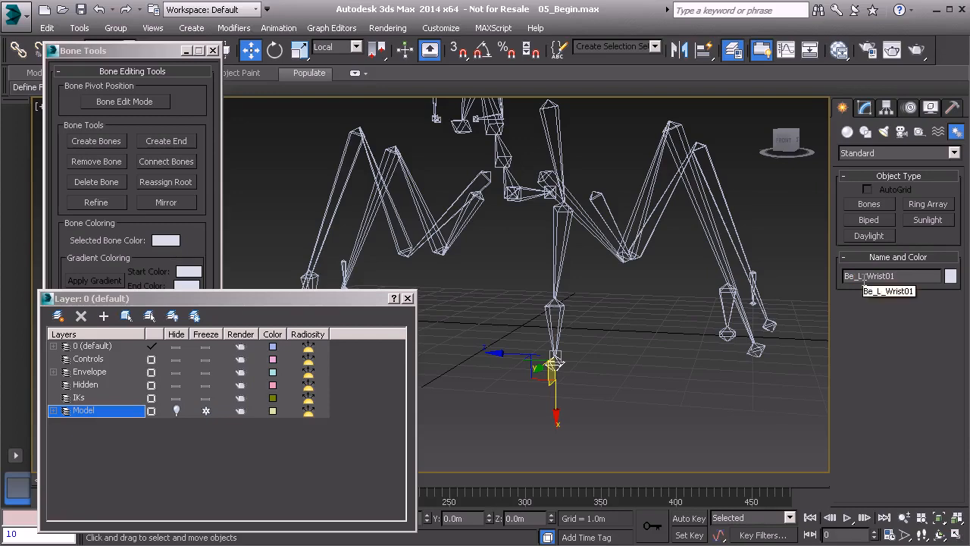
- Select the left shoulder bone and examine its position relative to the spine bones from several angles
{"action": "left_click", "coordinate": [553, 126]}
{"action": "middle_click_drag", "start_coordinate": [606, 161], "coordinate": [629, 177], "text": "alt"}
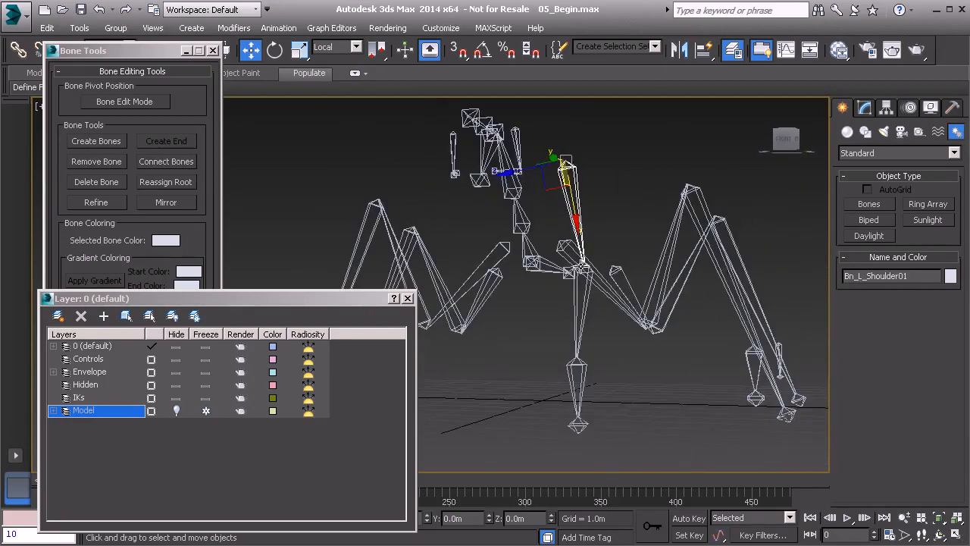
{"action": "middle_click_drag", "start_coordinate": [571, 227], "coordinate": [560, 190], "text": "alt"}
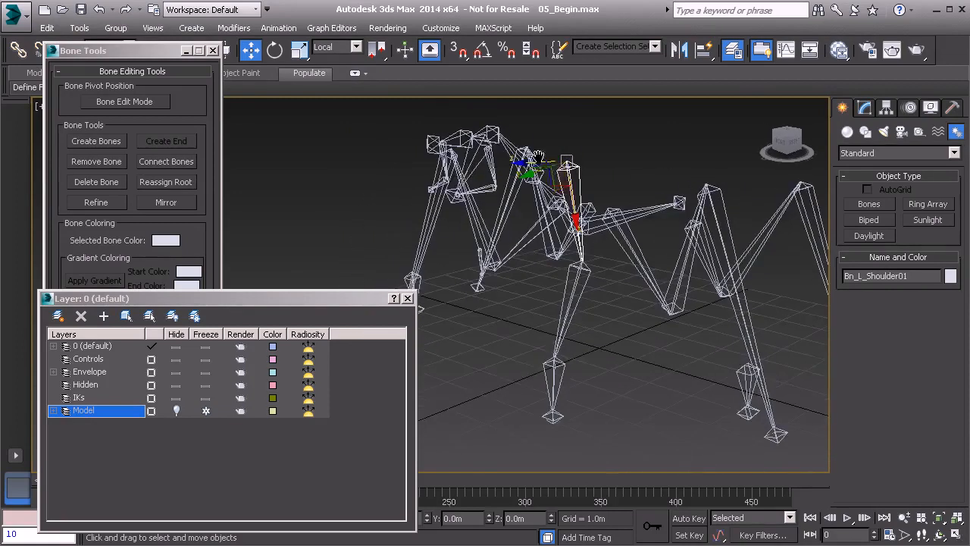
{"action": "middle_click_drag", "start_coordinate": [539, 156], "coordinate": [514, 220], "text": "alt"}
{"action": "middle_click_drag", "start_coordinate": [552, 191], "coordinate": [618, 241], "text": "alt"}
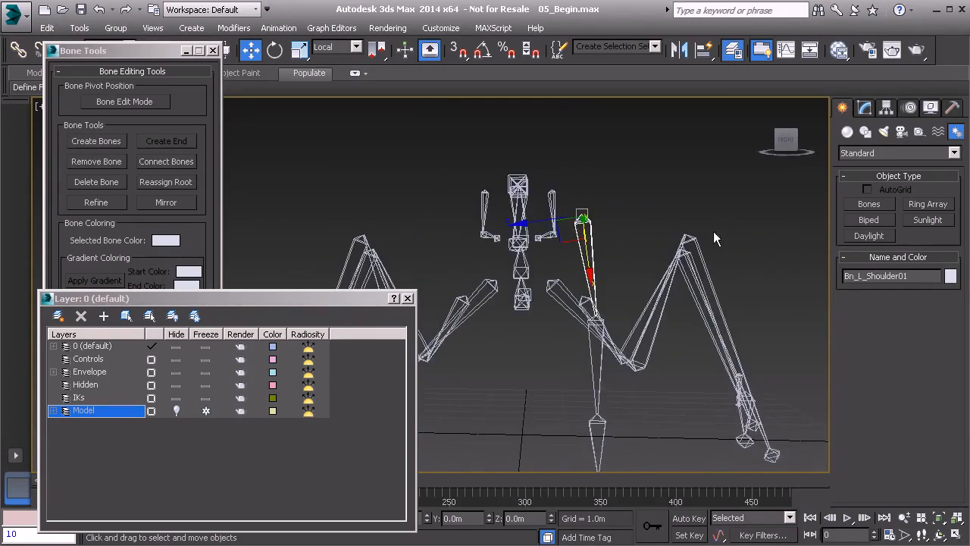
{"action": "middle_click_drag", "start_coordinate": [595, 248], "coordinate": [672, 271], "text": "alt"}
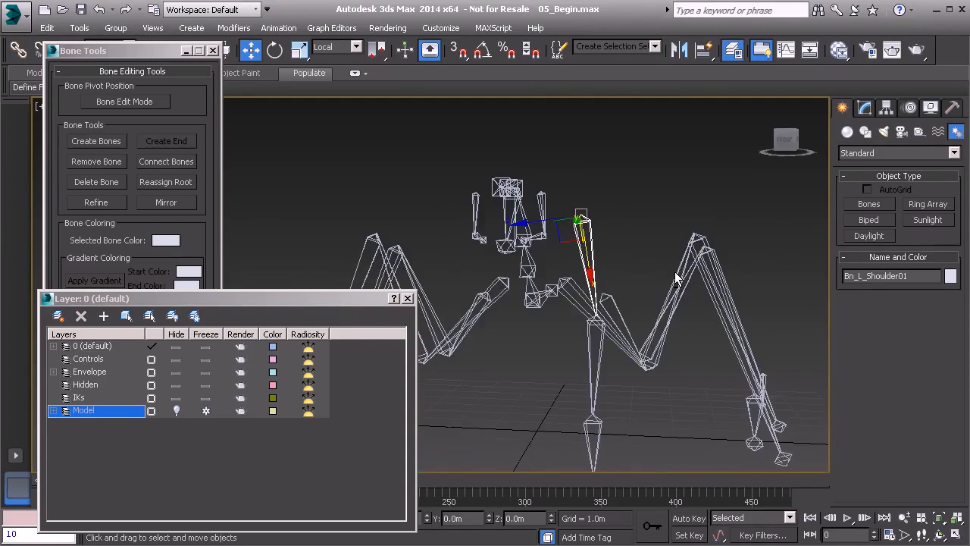
- Maximize the Front view and frame the spine and left shoulder bones with free space above the head
{"action": "key", "text": "alt+w"}
{"action": "right_click", "coordinate": [606, 227]}
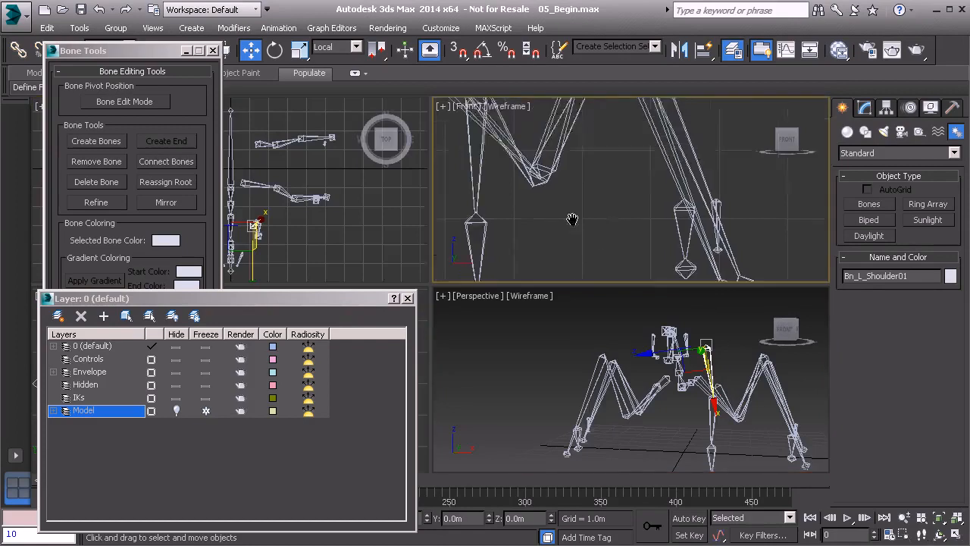
{"action": "right_click", "coordinate": [620, 218]}
{"action": "left_click", "coordinate": [527, 141]}
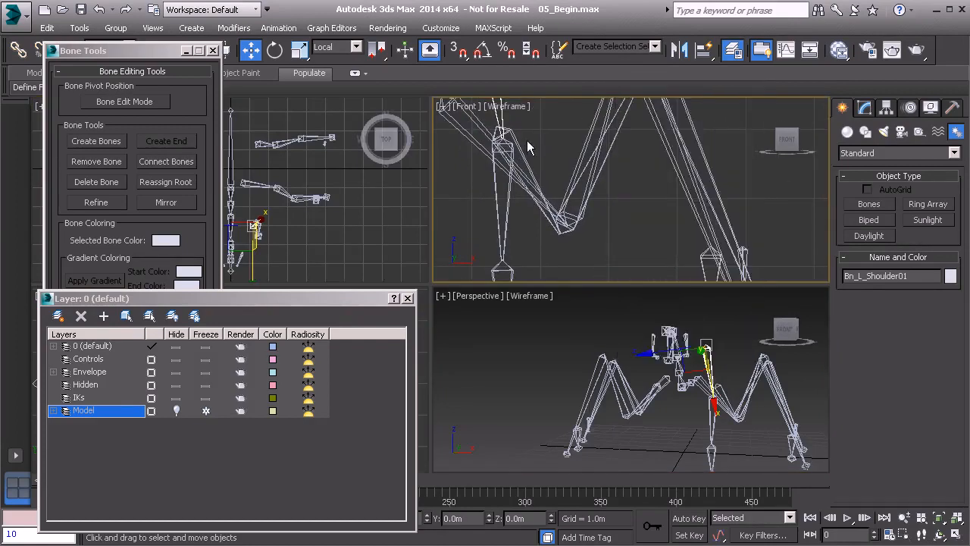
{"action": "key", "text": "alt+w"}
{"action": "middle_click_drag", "start_coordinate": [533, 145], "coordinate": [697, 307]}
{"action": "middle_click_drag", "start_coordinate": [502, 215], "coordinate": [660, 284]}
{"action": "scroll", "coordinate": [619, 270], "scroll_direction": "down", "scroll_amount": 4}
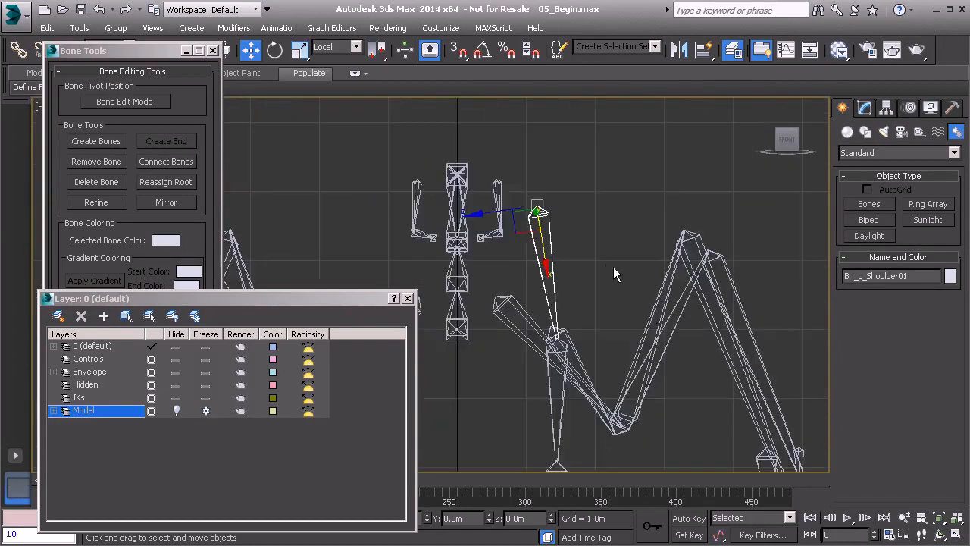
{"action": "middle_click_drag", "start_coordinate": [602, 262], "coordinate": [661, 285]}
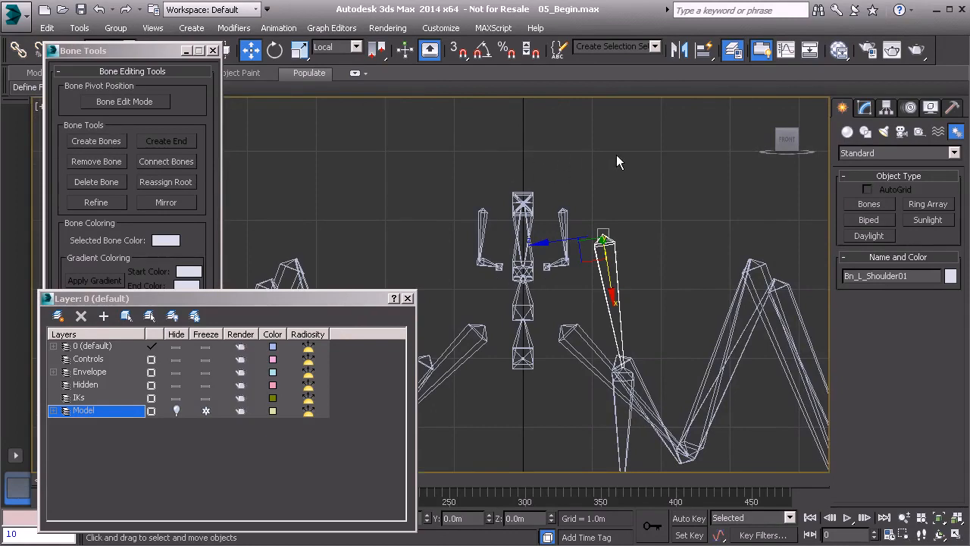
- With grid snapping on, create a 1 m horizontal bone and its end bone above the head, starting on the centre line, and turn snapping off
{"action": "key", "text": "s"}
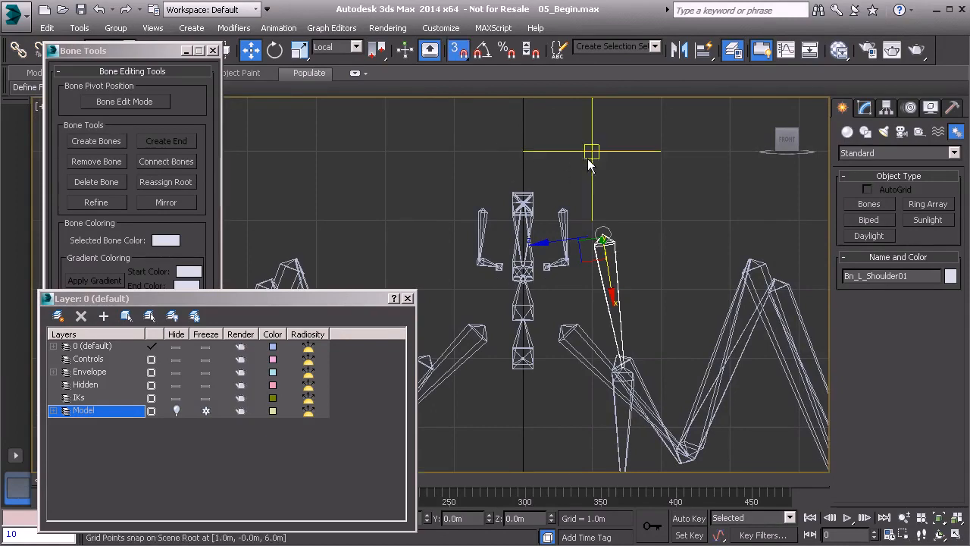
{"action": "left_click", "coordinate": [91, 138]}
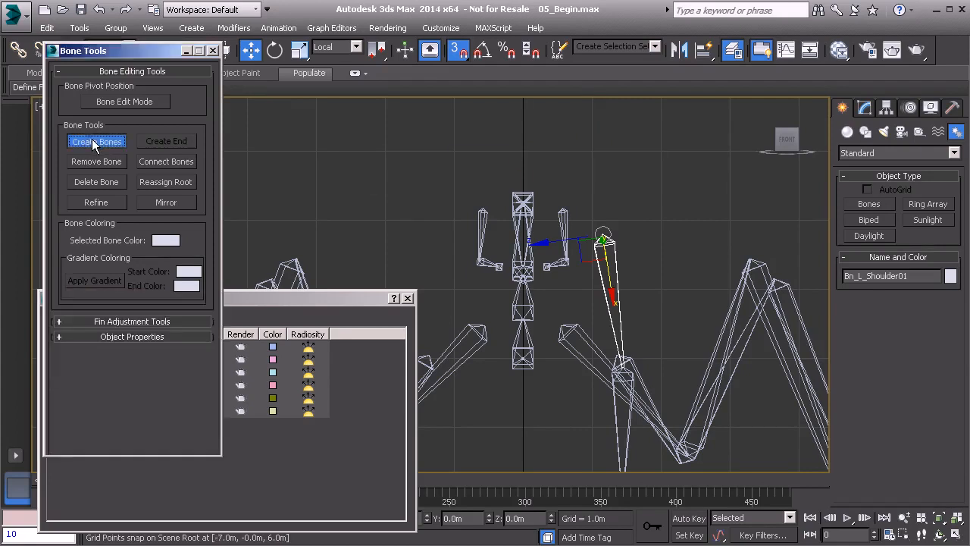
{"action": "middle_click_drag", "start_coordinate": [548, 165], "coordinate": [450, 166]}
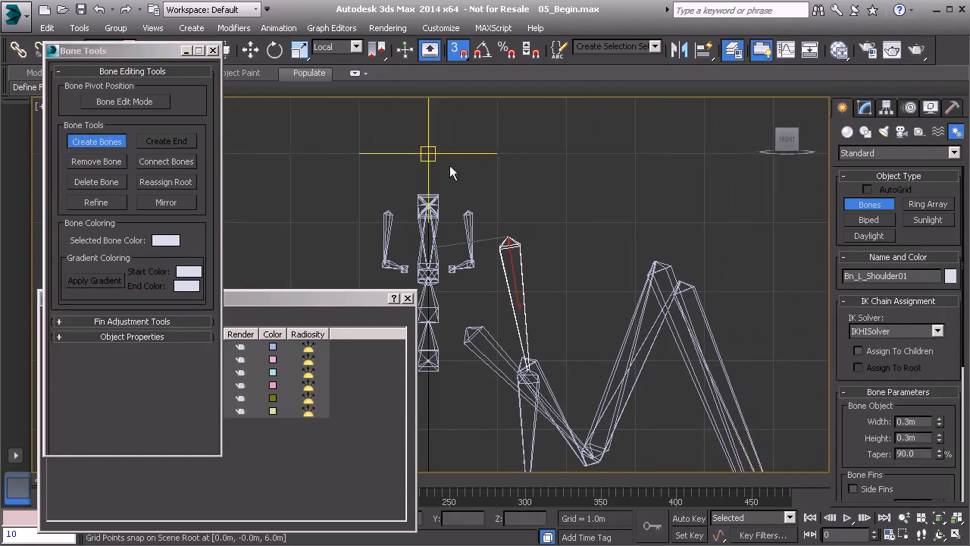
{"action": "left_click", "coordinate": [429, 153]}
{"action": "left_click", "coordinate": [492, 155]}
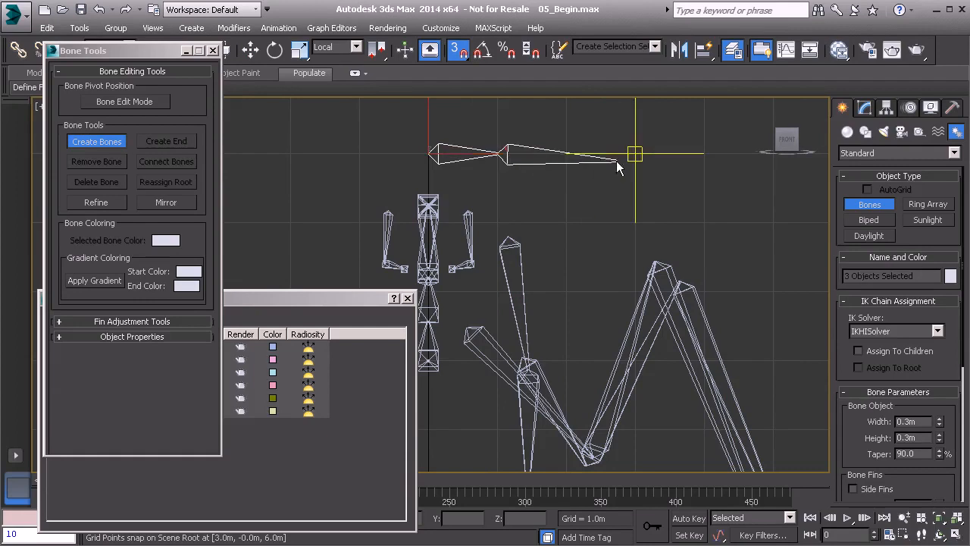
{"action": "right_click", "coordinate": [616, 161]}
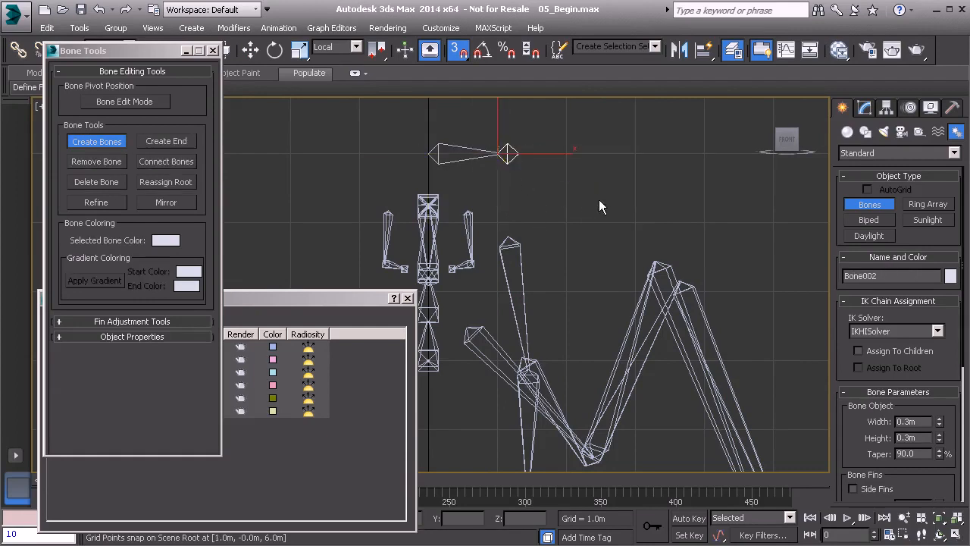
{"action": "key", "text": "w"}
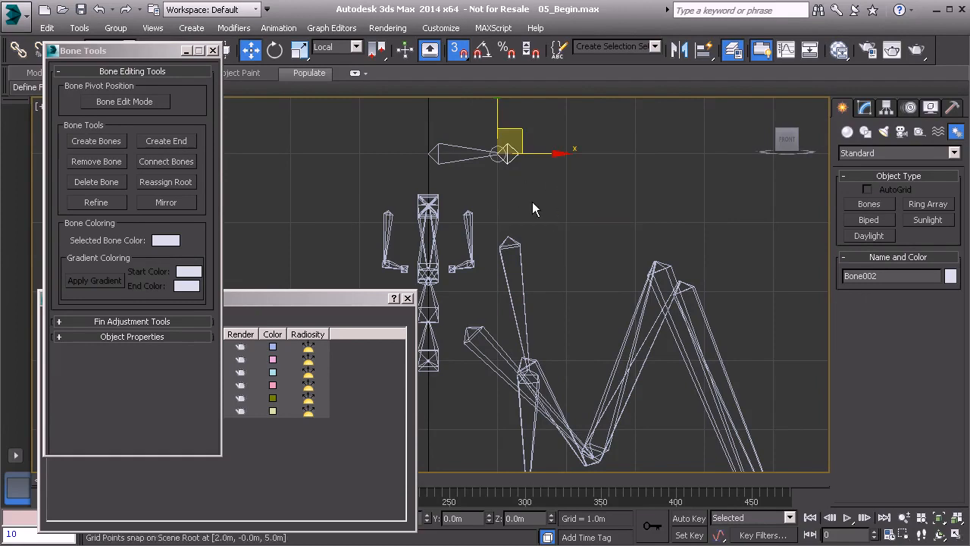
{"action": "key", "text": "s"}
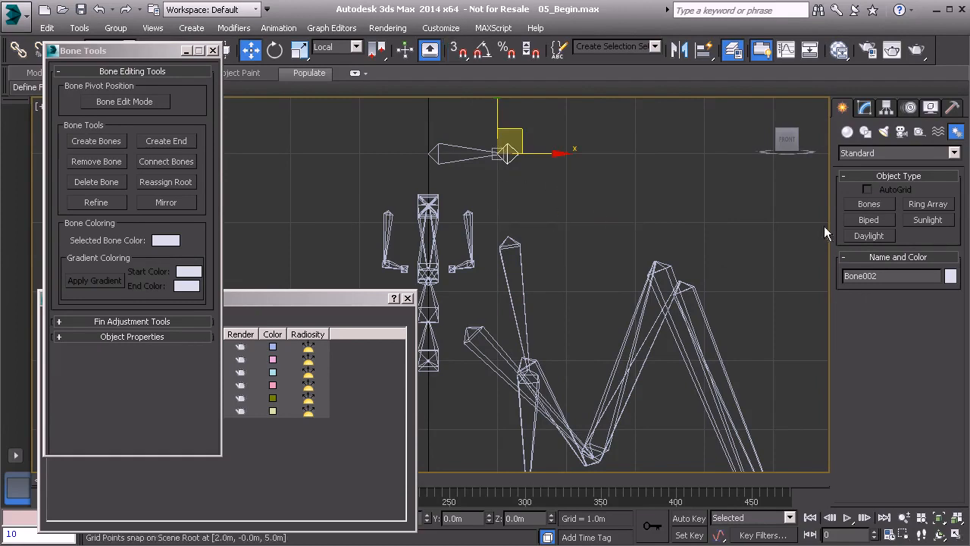
- Select the new horizontal bone and move it forward in the Perspective view, above the left front leg
{"action": "middle_click_drag", "start_coordinate": [535, 173], "coordinate": [542, 183]}
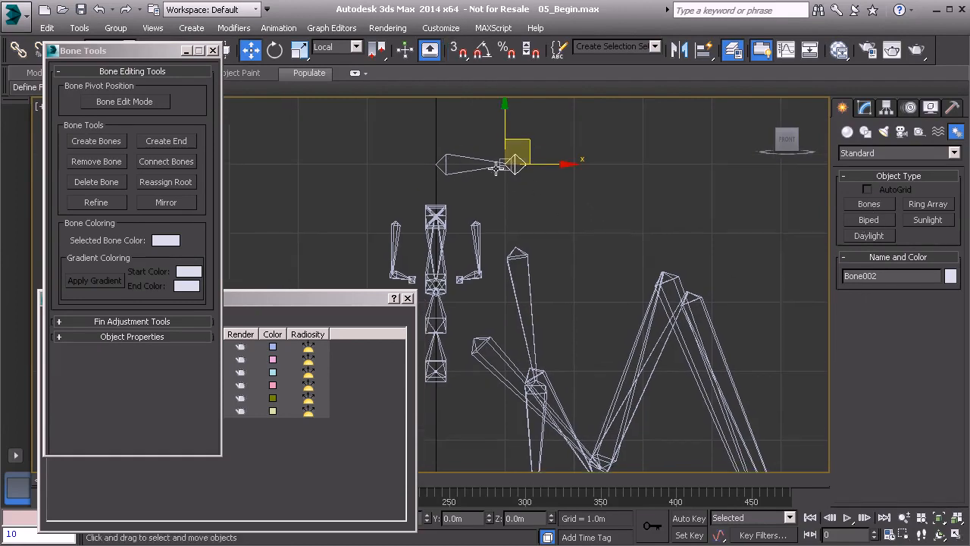
{"action": "left_click", "coordinate": [449, 153]}
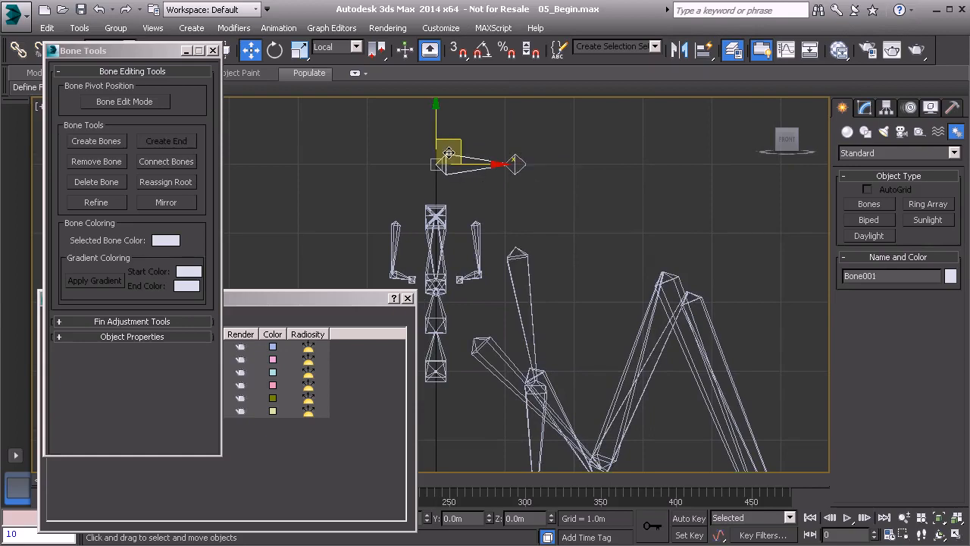
{"action": "key", "text": "alt+w"}
{"action": "right_click", "coordinate": [556, 324]}
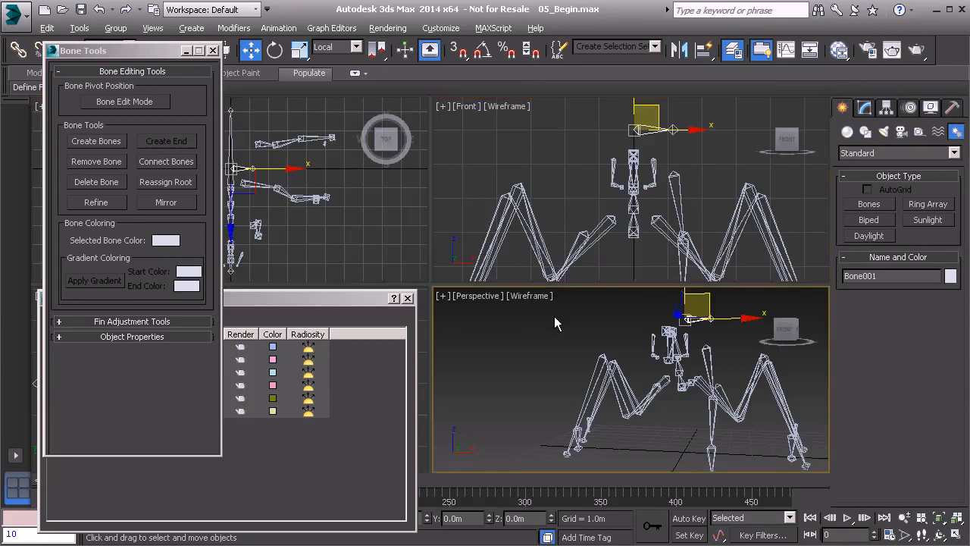
{"action": "key", "text": "alt+w"}
{"action": "middle_click_drag", "start_coordinate": [555, 323], "coordinate": [606, 217], "text": "alt"}
{"action": "left_click_drag", "start_coordinate": [571, 187], "coordinate": [527, 198]}
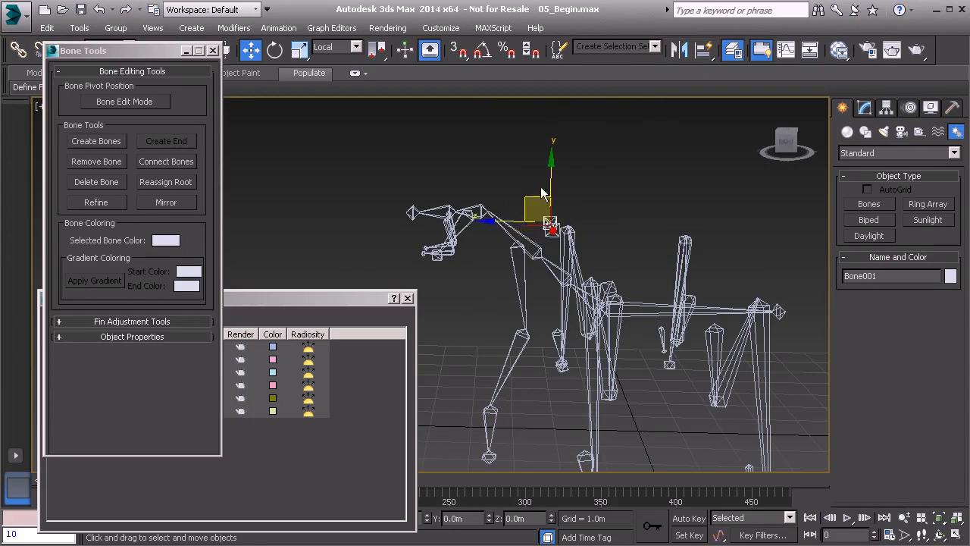
{"action": "mouse_move", "coordinate": [505, 214]}
{"action": "middle_mouse_down", "text": "alt"}
{"action": "mouse_move", "coordinate": [616, 197]}
{"action": "mouse_move", "coordinate": [565, 219]}
{"action": "mouse_move", "coordinate": [516, 216]}
{"action": "middle_mouse_up", "text": "alt"}
{"action": "left_click_drag", "start_coordinate": [526, 198], "coordinate": [491, 206]}
- Unhide the Model layer and check the new bone's position against the shoulder area of the mesh
{"action": "left_click", "coordinate": [275, 298]}
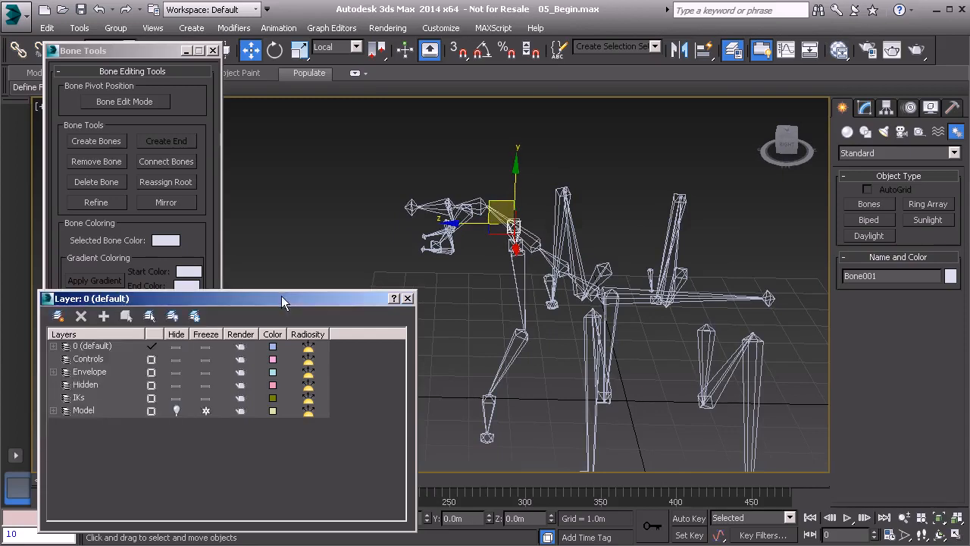
{"action": "left_click", "coordinate": [176, 410]}
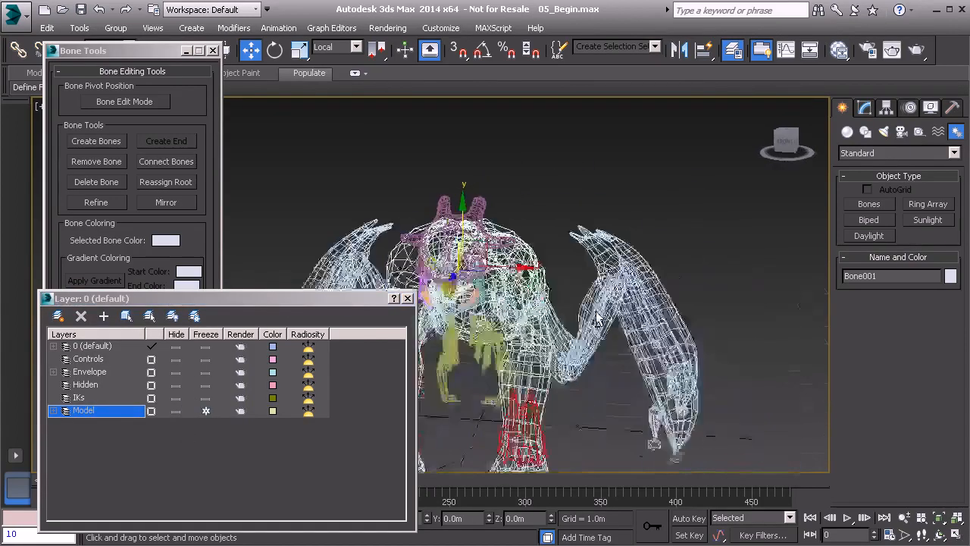
{"action": "middle_click_drag", "start_coordinate": [559, 293], "coordinate": [699, 258], "text": "alt"}
{"action": "middle_click_drag", "start_coordinate": [549, 259], "coordinate": [504, 239], "text": "alt"}
{"action": "middle_click_drag", "start_coordinate": [576, 250], "coordinate": [536, 236], "text": "alt"}
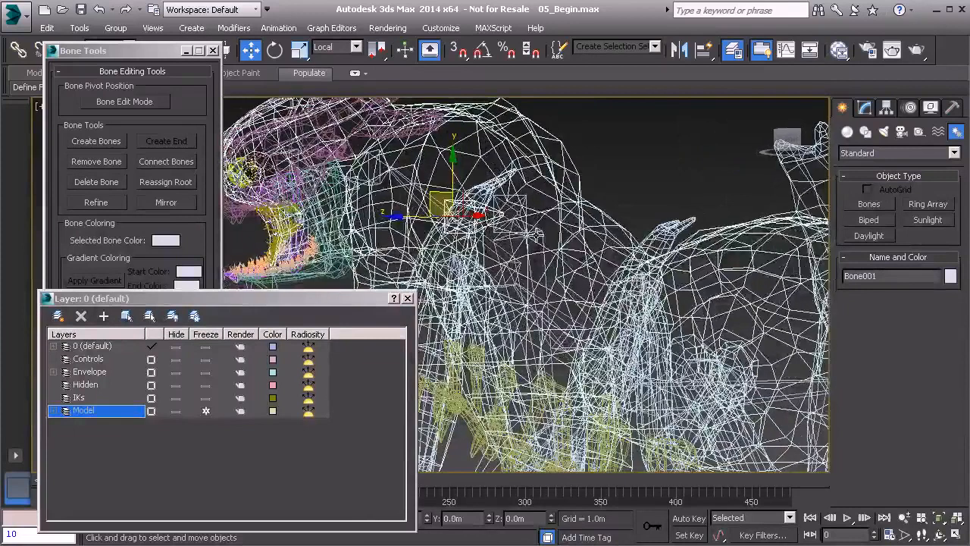
{"action": "middle_click_drag", "start_coordinate": [475, 220], "coordinate": [506, 226], "text": "alt"}
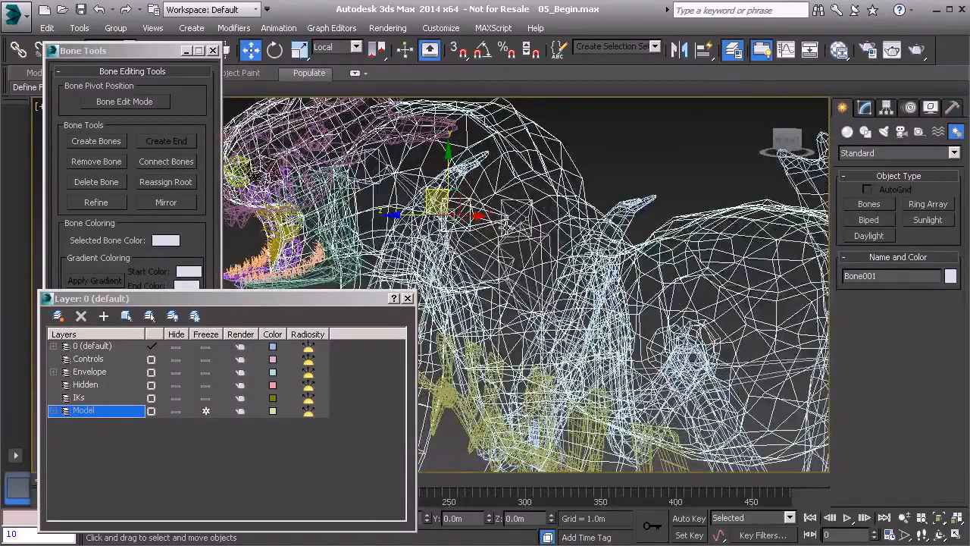
- Quick-align the new bone to the left shoulder bone
{"action": "key", "text": "shift+a"}
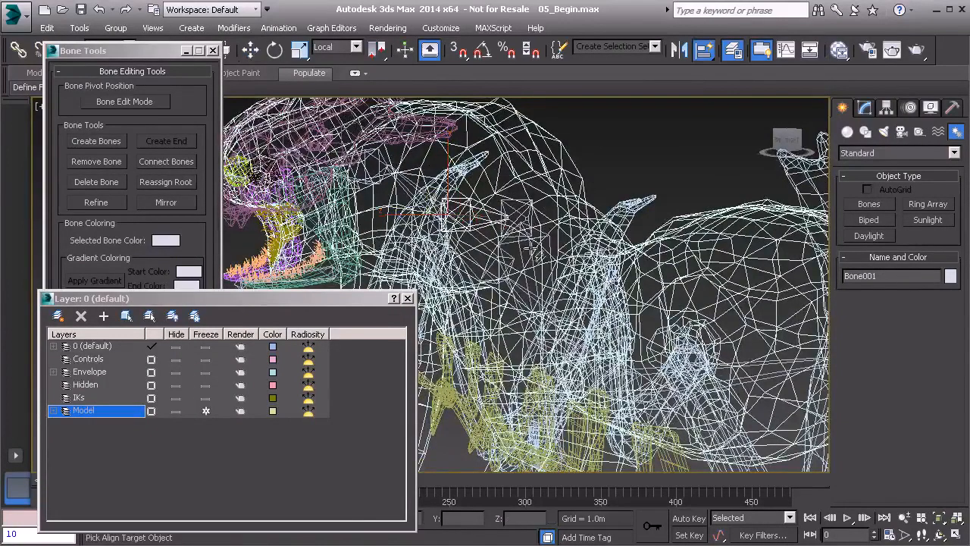
{"action": "left_click", "coordinate": [526, 251]}
{"action": "middle_click_drag", "start_coordinate": [491, 246], "coordinate": [545, 212], "text": "alt"}
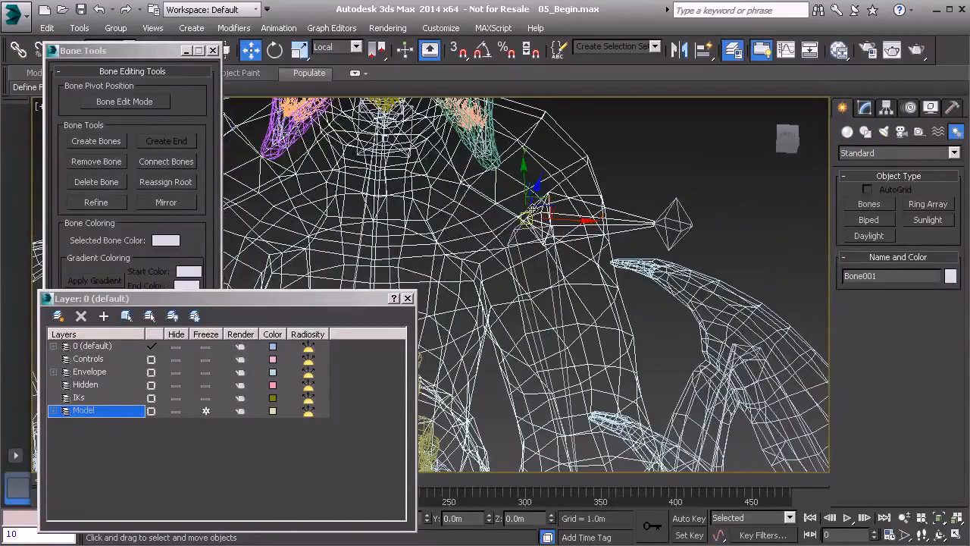
- Shift the new bone inward along its X axis toward the chest so its tip meets the shoulder joint, keeping it selected
{"action": "middle_click_drag", "start_coordinate": [597, 223], "coordinate": [459, 248], "text": "alt"}
{"action": "middle_click_drag", "start_coordinate": [590, 259], "coordinate": [601, 273], "text": "alt"}
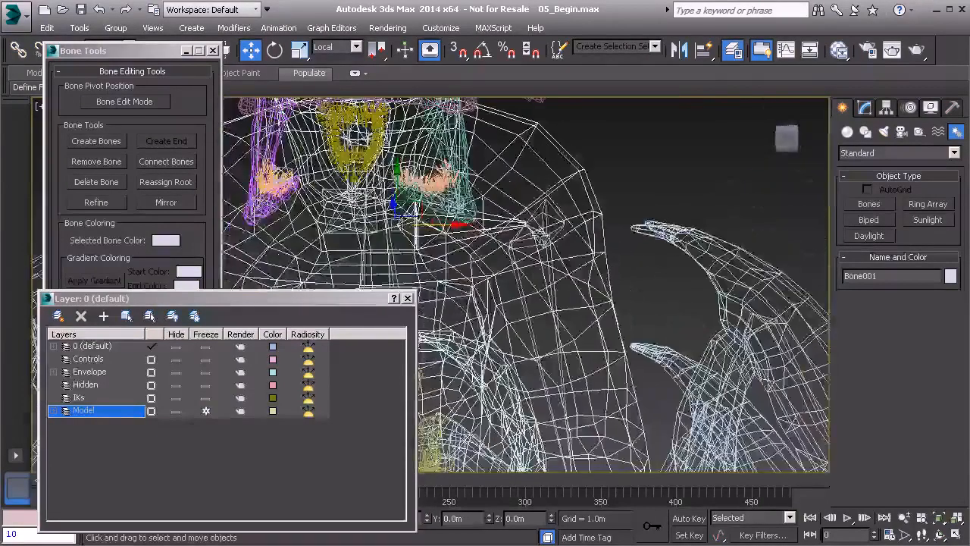
{"action": "left_click", "coordinate": [515, 260]}
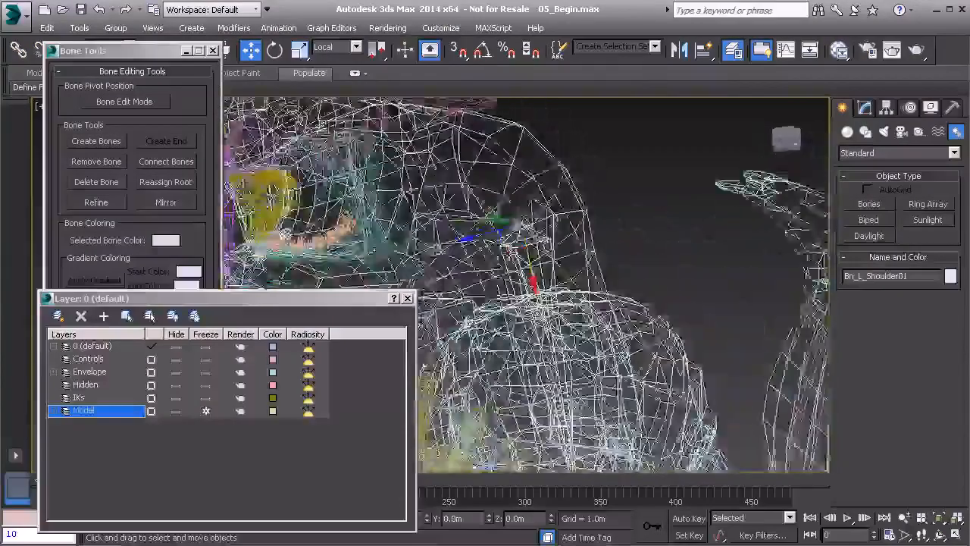
{"action": "middle_click_drag", "start_coordinate": [285, 234], "coordinate": [523, 179], "text": "alt"}
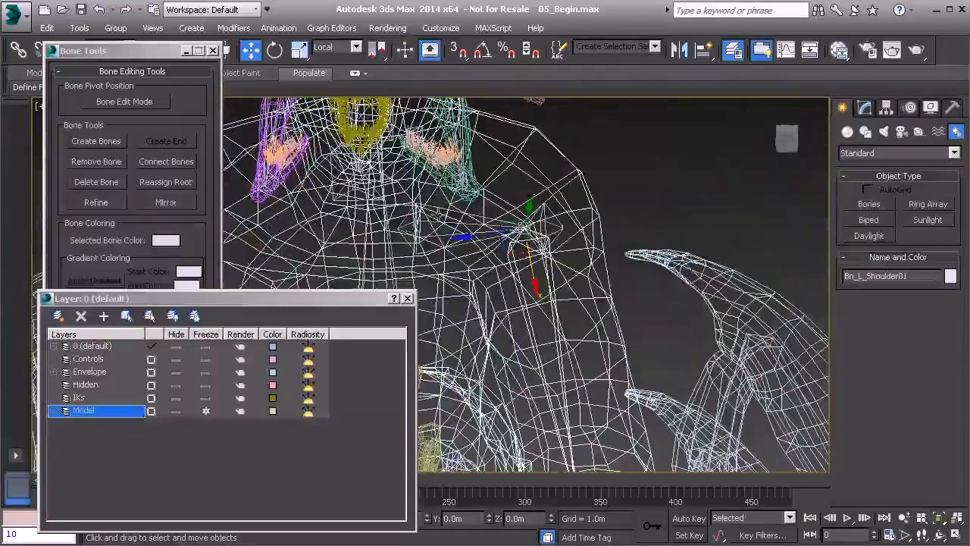
{"action": "left_click", "coordinate": [490, 232]}
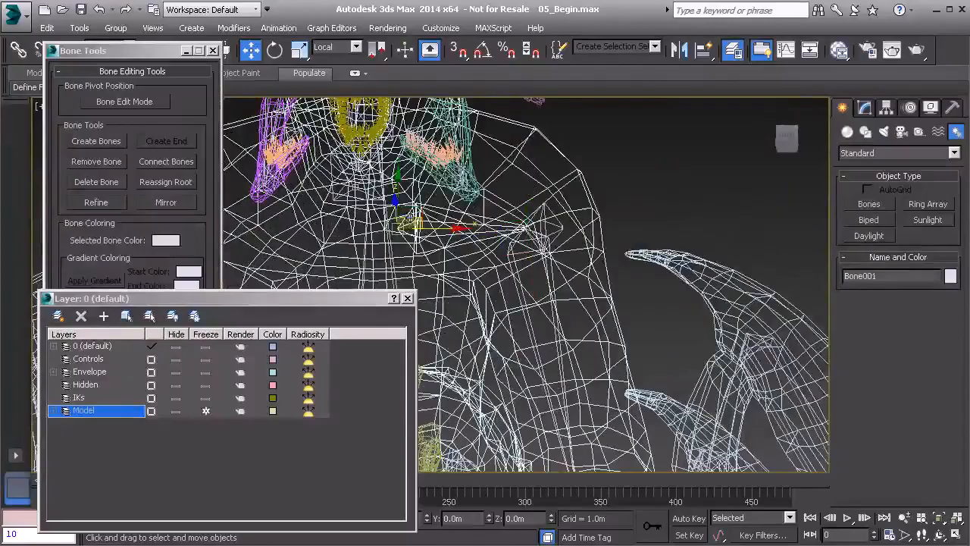
{"action": "middle_click_drag", "start_coordinate": [462, 236], "coordinate": [285, 261], "text": "alt"}
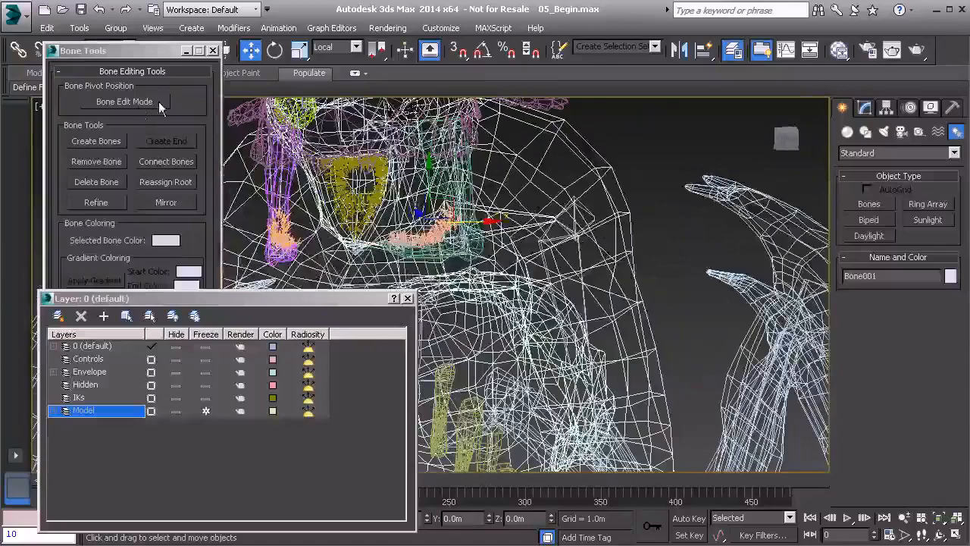
{"action": "middle_click_drag", "start_coordinate": [258, 133], "coordinate": [381, 288], "text": "alt"}
{"action": "left_click_drag", "start_coordinate": [381, 288], "coordinate": [485, 265], "text": "alt"}
{"action": "middle_click_drag", "start_coordinate": [485, 266], "coordinate": [447, 228], "text": "alt"}
{"action": "middle_click_drag", "start_coordinate": [536, 212], "coordinate": [562, 285], "text": "alt"}
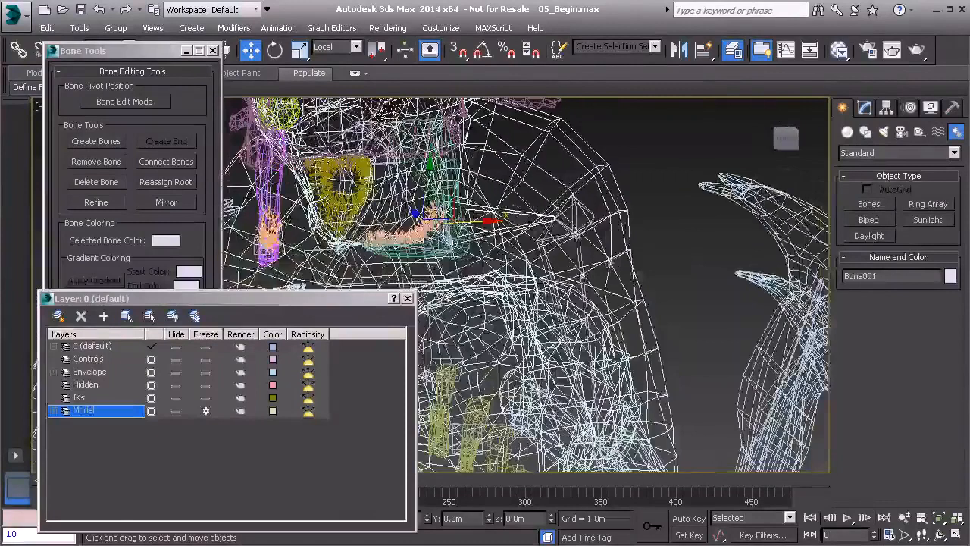
{"action": "left_click", "coordinate": [581, 206]}
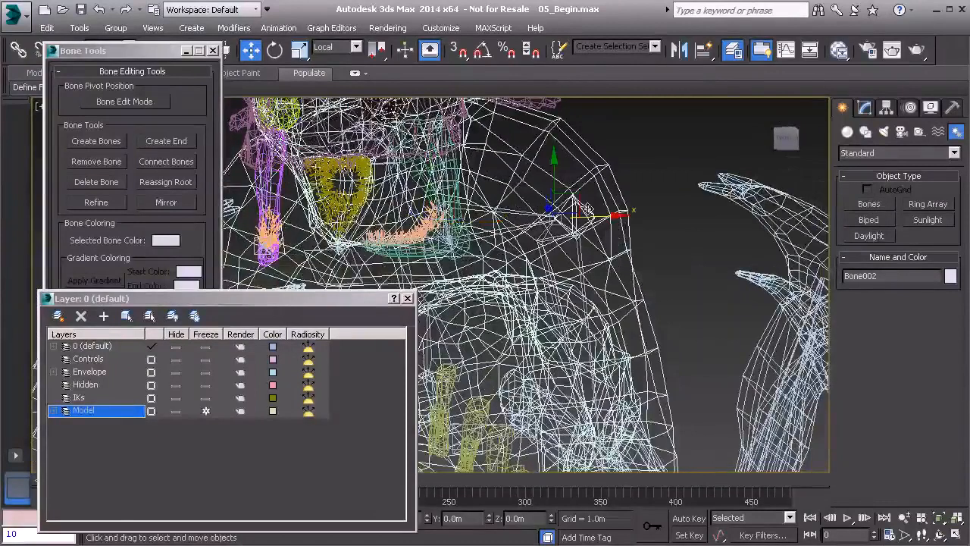
{"action": "left_click", "coordinate": [101, 102]}
{"action": "middle_click_drag", "start_coordinate": [576, 225], "coordinate": [577, 292], "text": "alt"}
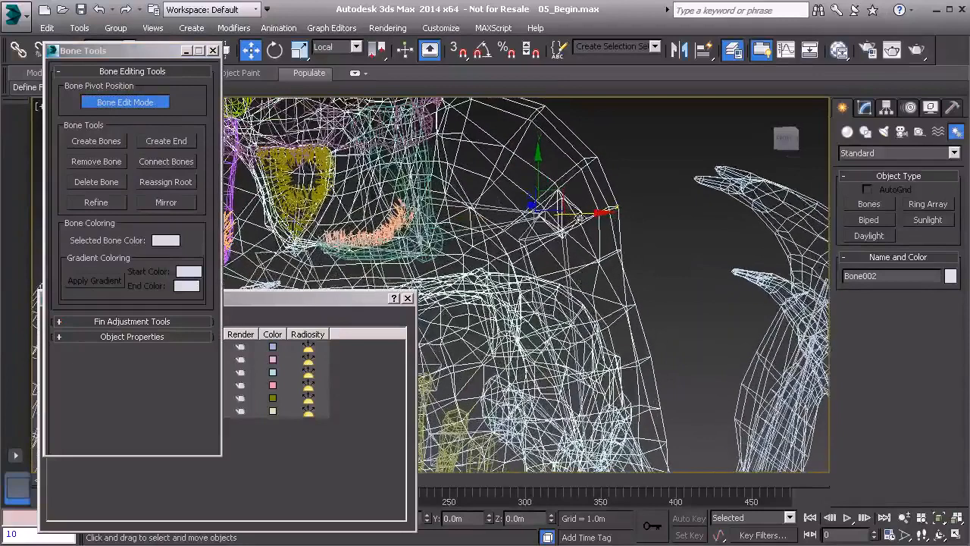
{"action": "key", "text": "alt+a"}
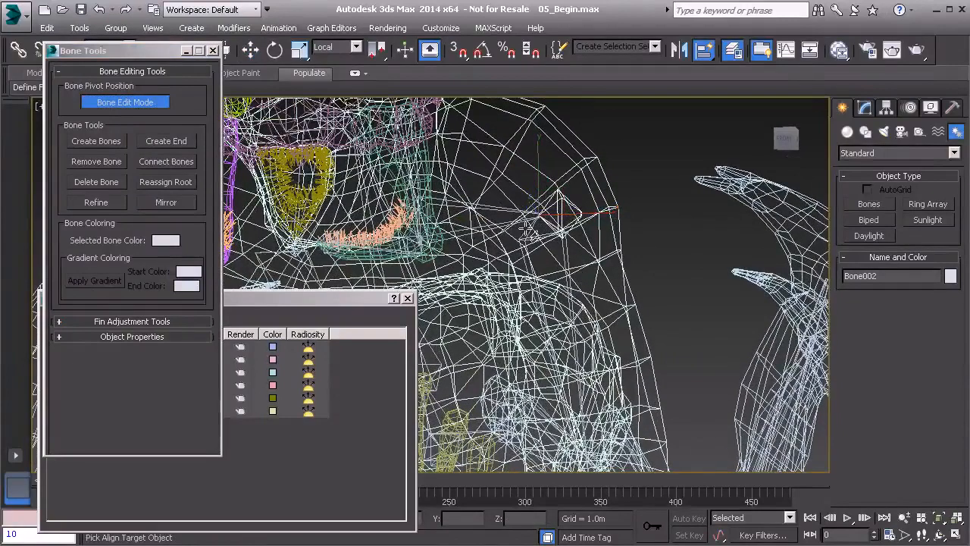
{"action": "key", "text": "w"}
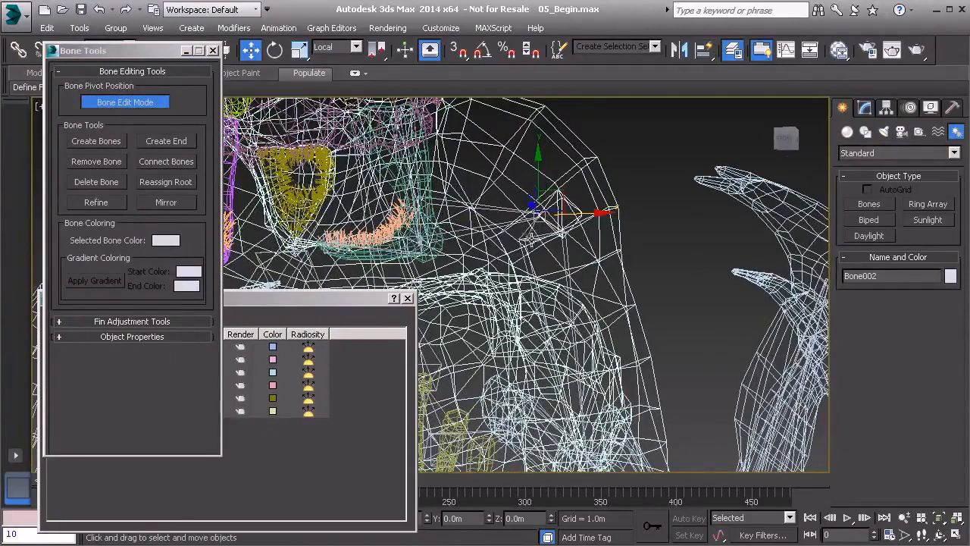
{"action": "left_click", "coordinate": [149, 103]}
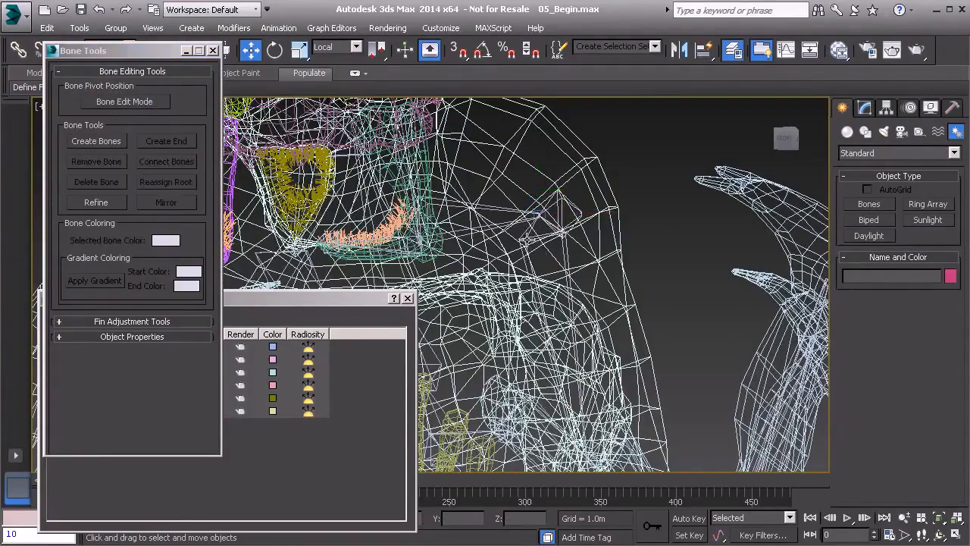
- Link the left shoulder bone to the horizontal clavicle bone so the clavicle becomes its parent
{"action": "left_click", "coordinate": [529, 239]}
{"action": "middle_click_drag", "start_coordinate": [528, 240], "coordinate": [635, 254], "text": "alt"}
{"action": "middle_click_drag", "start_coordinate": [541, 228], "coordinate": [576, 227], "text": "alt"}
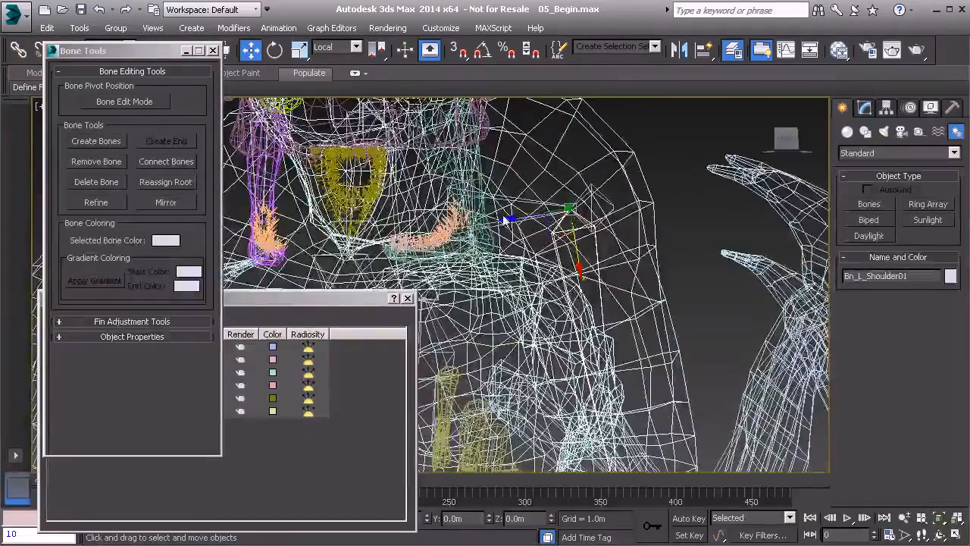
{"action": "left_click", "coordinate": [18, 51]}
{"action": "scroll", "coordinate": [538, 238], "scroll_direction": "up", "scroll_amount": 8}
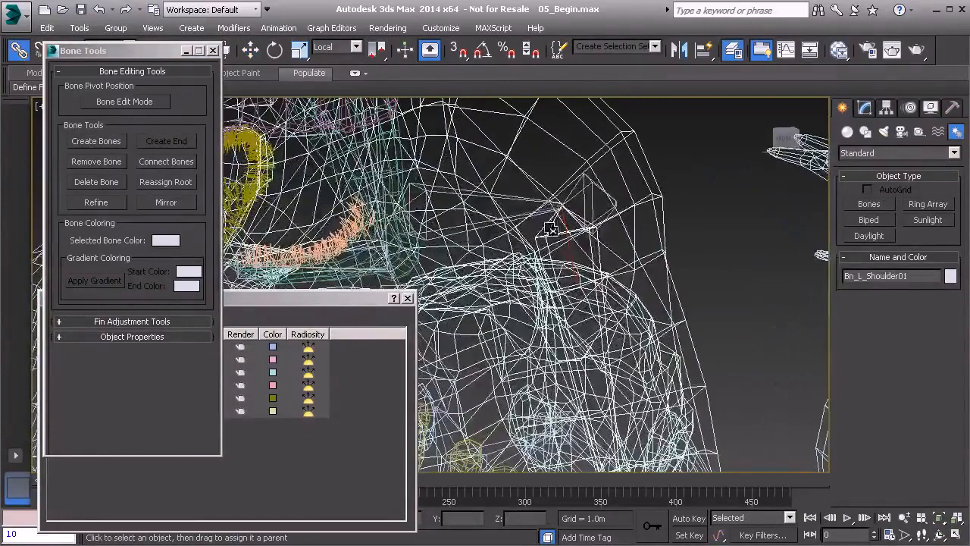
{"action": "left_click", "coordinate": [513, 198]}
- Rotate the clavicle bone to test its link with the shoulder bone, and undo the rotation
{"action": "middle_click_drag", "start_coordinate": [552, 169], "coordinate": [544, 231], "text": "alt"}
{"action": "key", "text": "e"}
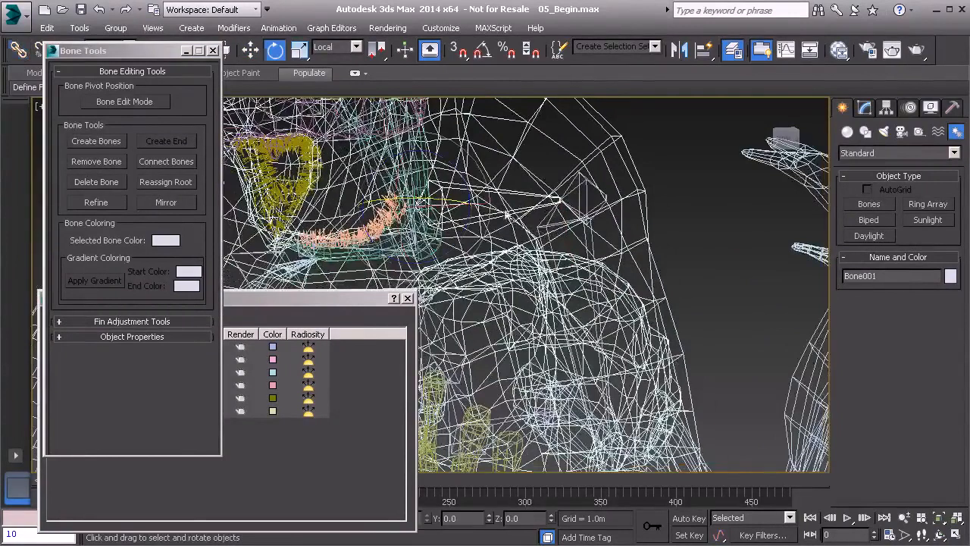
{"action": "left_click_drag", "start_coordinate": [451, 177], "coordinate": [408, 168]}
{"action": "key", "text": "ctrl+z"}
- Rename the horizontal bone Bn_L_Clavicle01 and reuse the copied name as the basis for naming its end bone
{"action": "middle_click_drag", "start_coordinate": [638, 238], "coordinate": [500, 220], "text": "alt"}
{"action": "left_click", "coordinate": [886, 276]}
{"action": "type", "text": "Bn"}
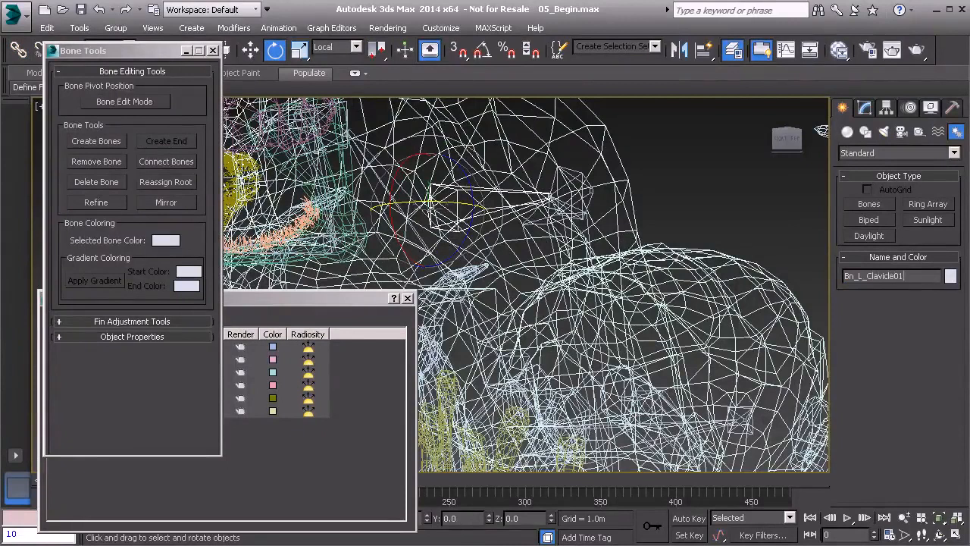
{"action": "left_click", "coordinate": [895, 278]}
{"action": "key", "text": "ctrl+c"}
{"action": "left_click", "coordinate": [584, 180]}
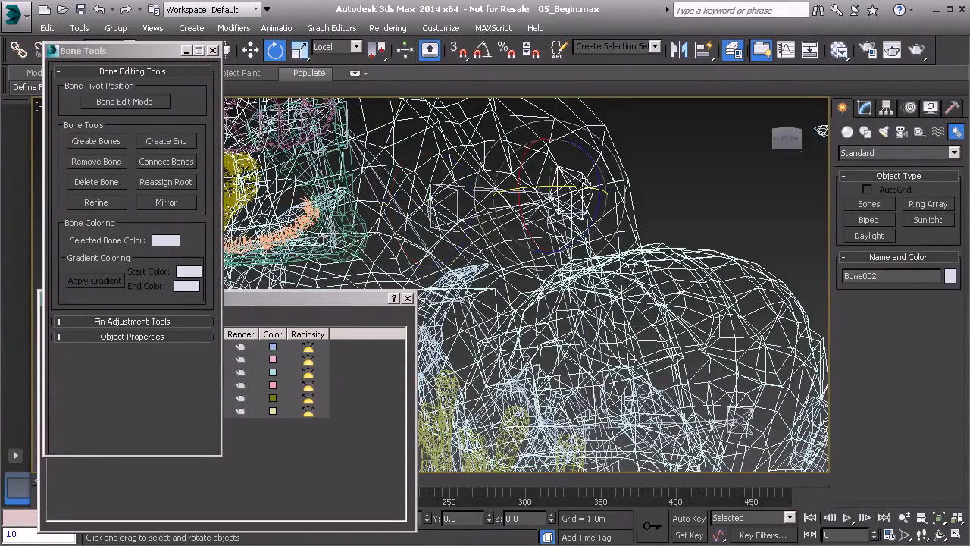
{"action": "left_click", "coordinate": [894, 277]}
{"action": "key", "text": "ctrl+v"}
- Add both clavicle bones to the Envelope layer and hide that layer
{"action": "left_click", "coordinate": [472, 187], "text": "ctrl"}
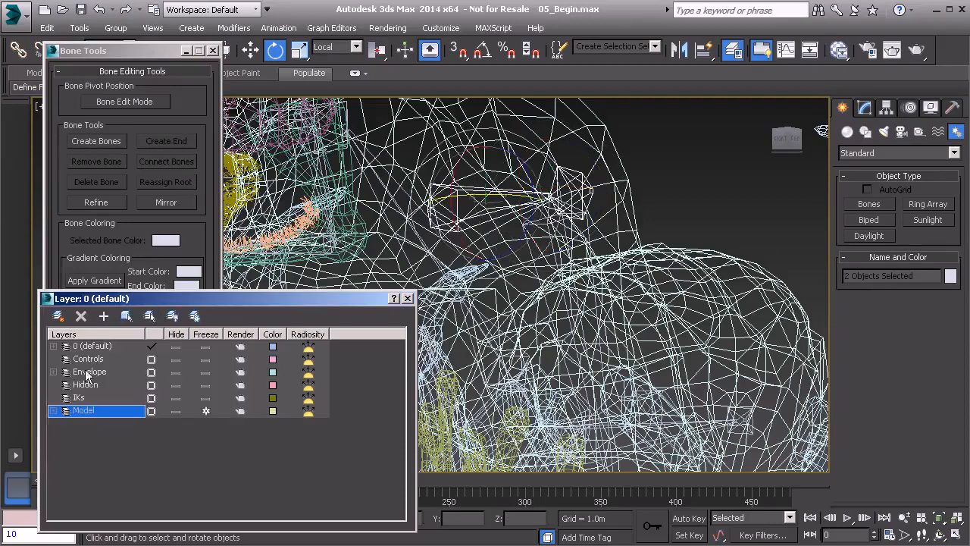
{"action": "left_click", "coordinate": [89, 371]}
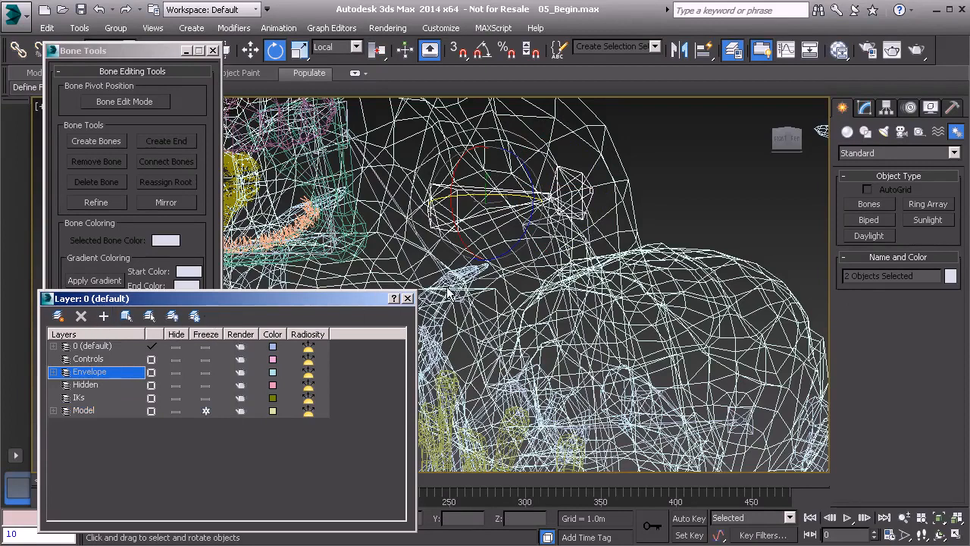
{"action": "left_click", "coordinate": [176, 371]}
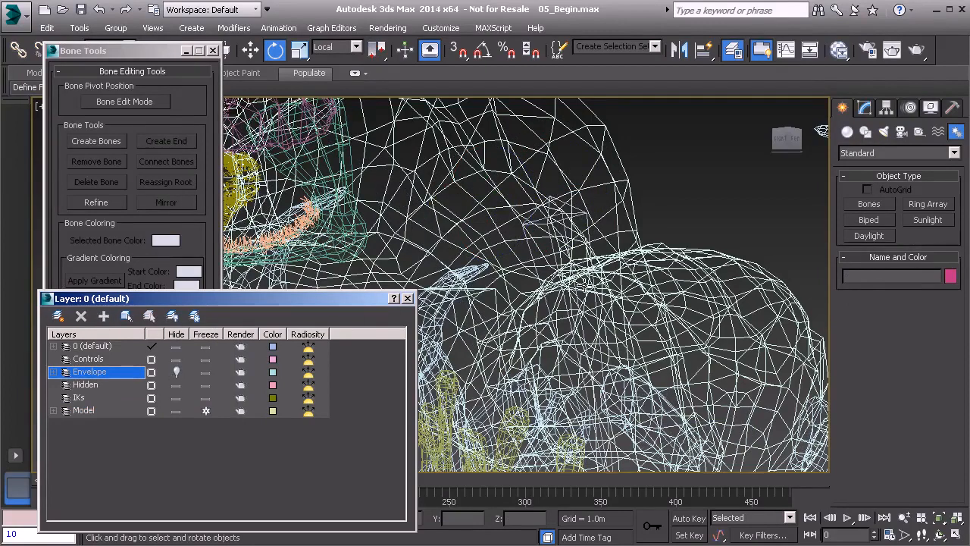
- Select the whole bone chain from the left shoulder down and add it to the Envelope layer
{"action": "left_click", "coordinate": [568, 209]}
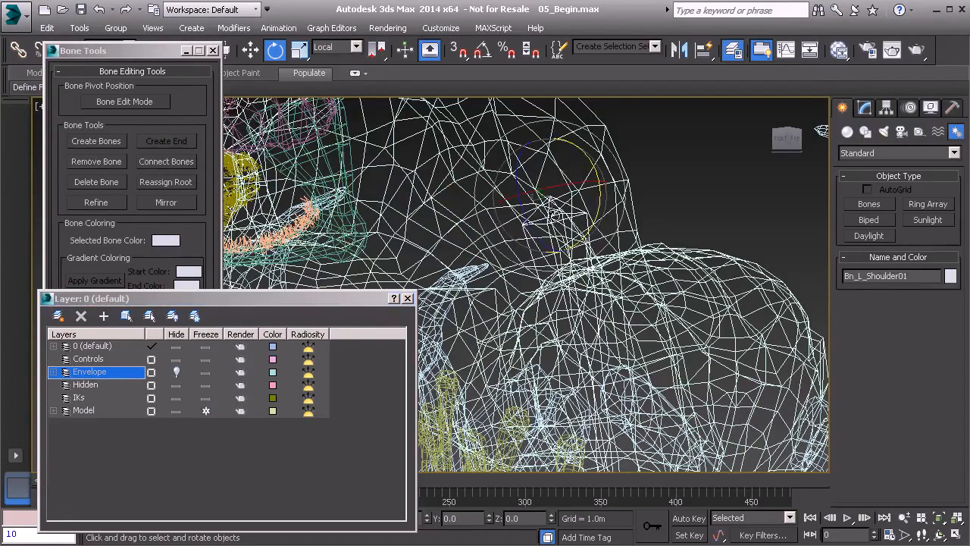
{"action": "double_click", "coordinate": [561, 212]}
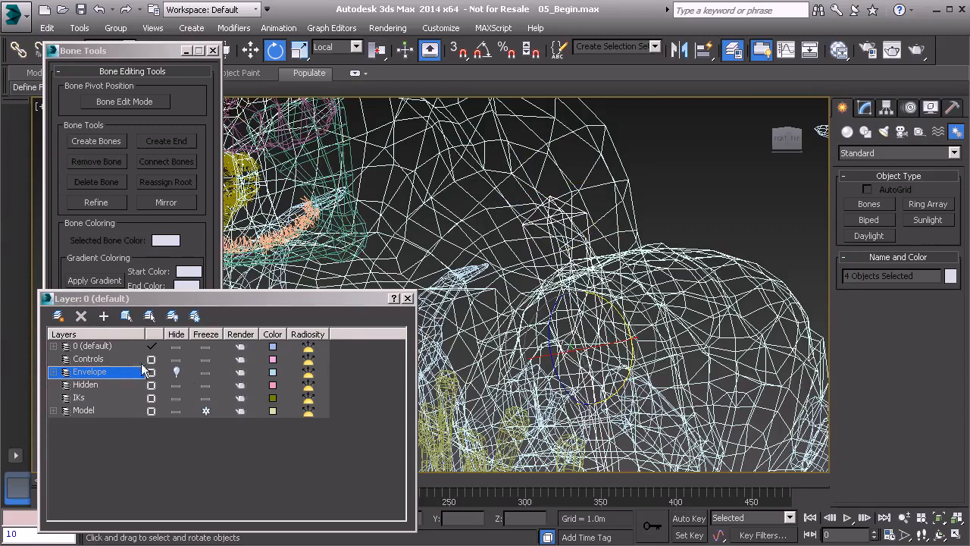
{"action": "left_click", "coordinate": [104, 316]}
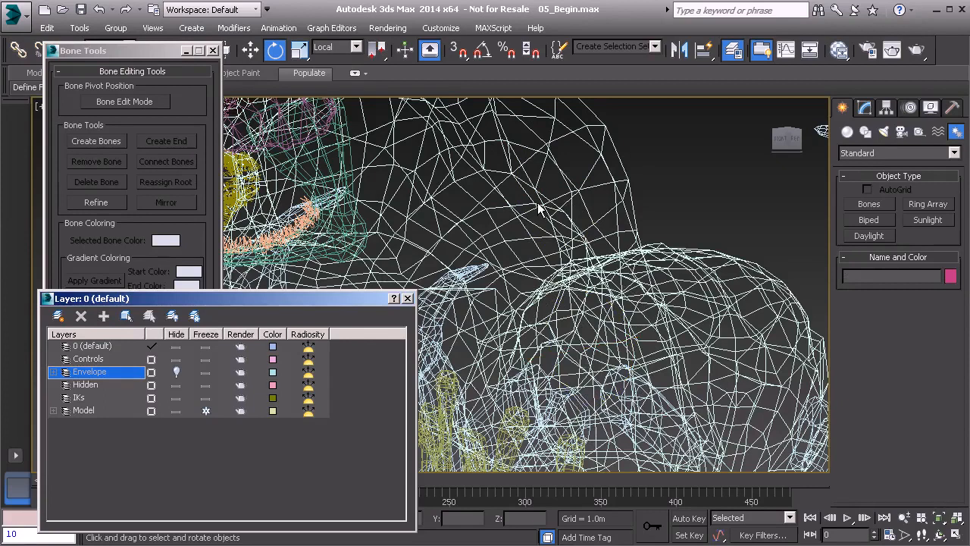
- Hide the Model layer to check the scene for stray bones, and unhide both the Model and Envelope layers
{"action": "scroll", "coordinate": [523, 265], "scroll_direction": "up", "scroll_amount": 2}
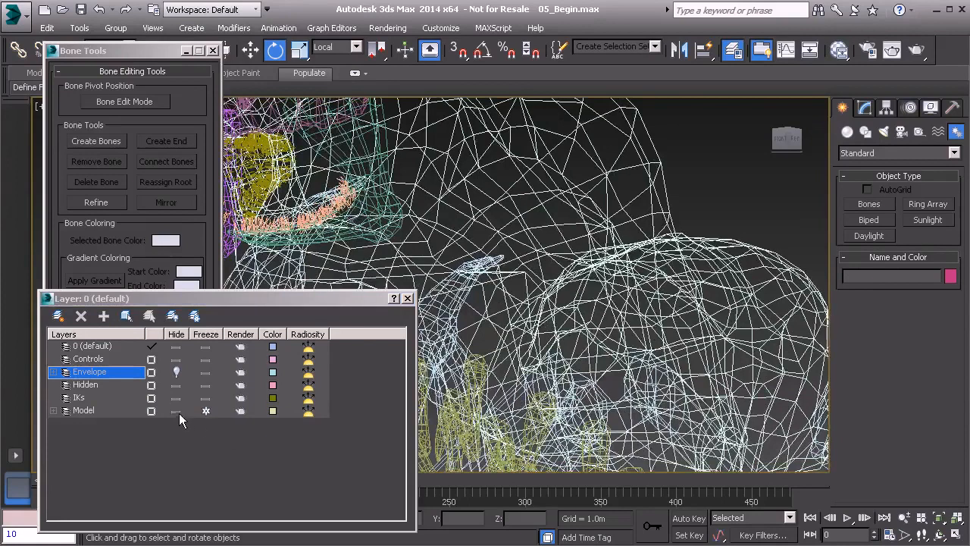
{"action": "left_click", "coordinate": [176, 411]}
{"action": "middle_click_drag", "start_coordinate": [541, 322], "coordinate": [573, 341], "text": "alt"}
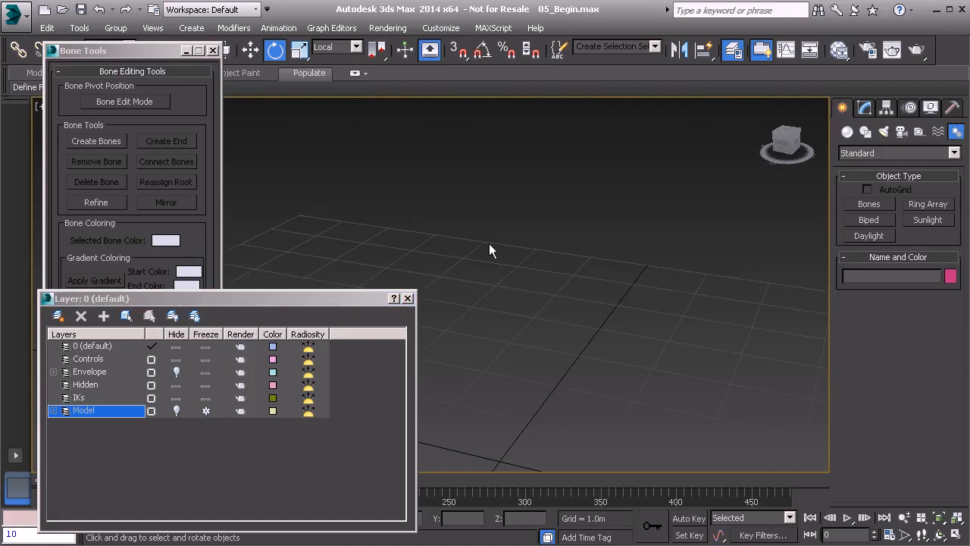
{"action": "scroll", "coordinate": [587, 254], "scroll_direction": "down", "scroll_amount": 5}
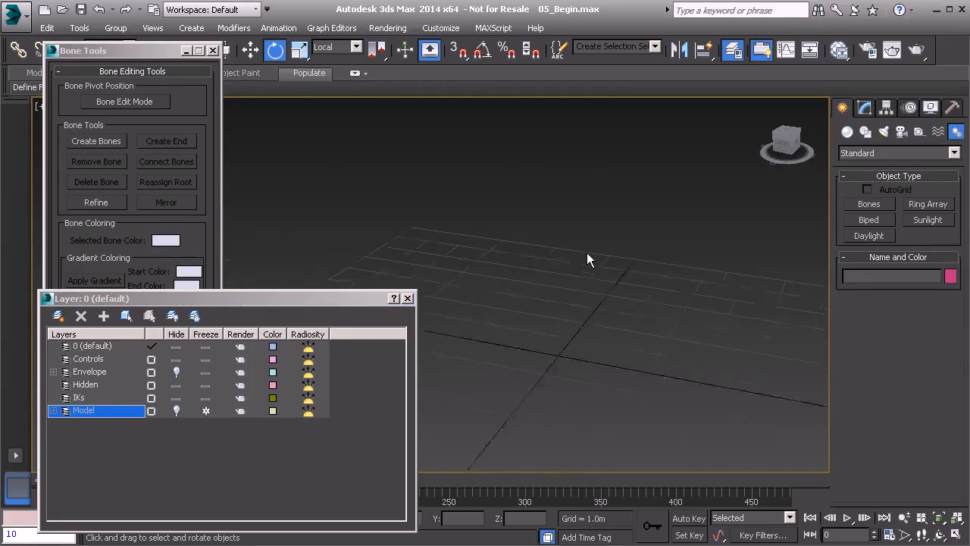
{"action": "scroll", "coordinate": [586, 258], "scroll_direction": "up", "scroll_amount": 5}
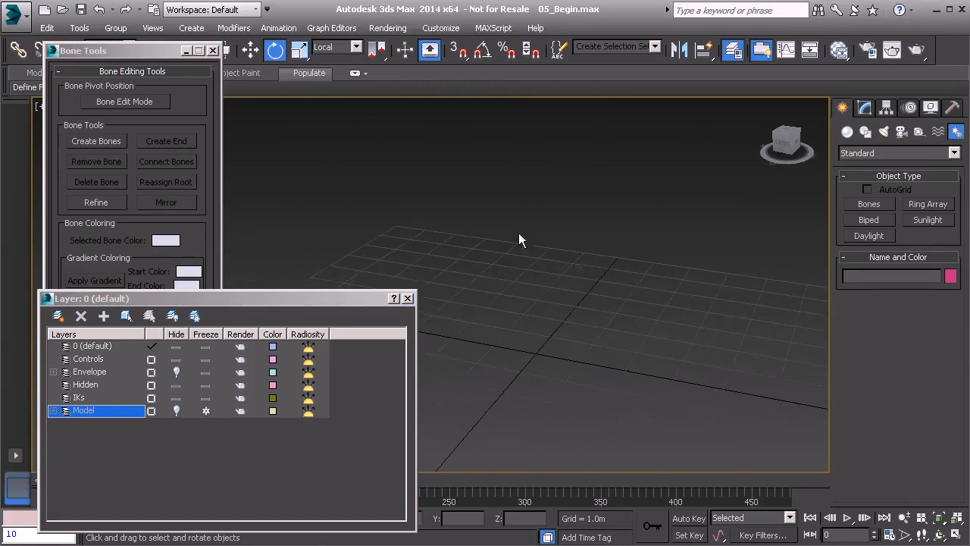
{"action": "left_click", "coordinate": [175, 411]}
{"action": "left_click", "coordinate": [177, 373]}
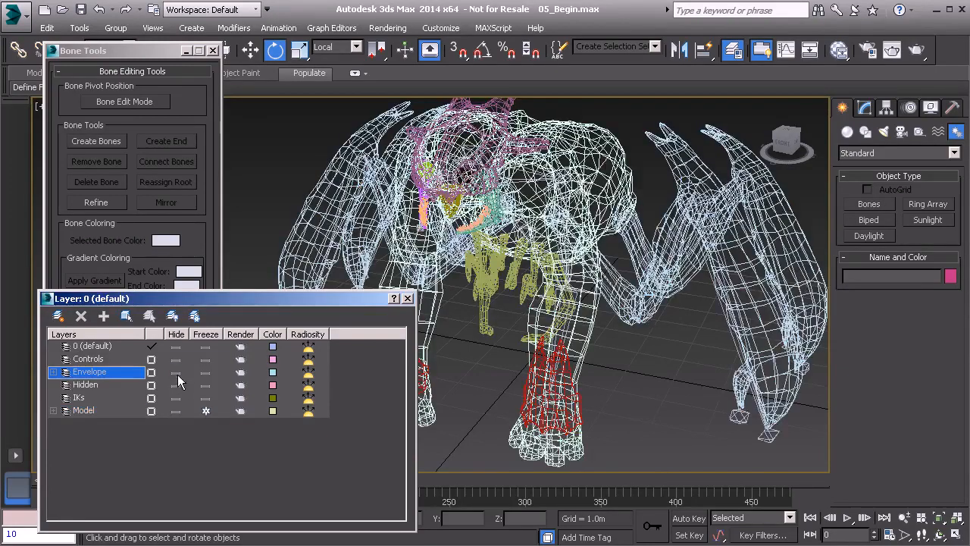
- Select the left clavicle bone and examine its placement relative to the body's centre and the opposite side
{"action": "middle_click_drag", "start_coordinate": [426, 365], "coordinate": [518, 254], "text": "alt"}
{"action": "left_click", "coordinate": [582, 203]}
{"action": "middle_click_drag", "start_coordinate": [567, 226], "coordinate": [421, 310], "text": "alt"}
{"action": "middle_click_drag", "start_coordinate": [467, 270], "coordinate": [691, 242], "text": "alt"}
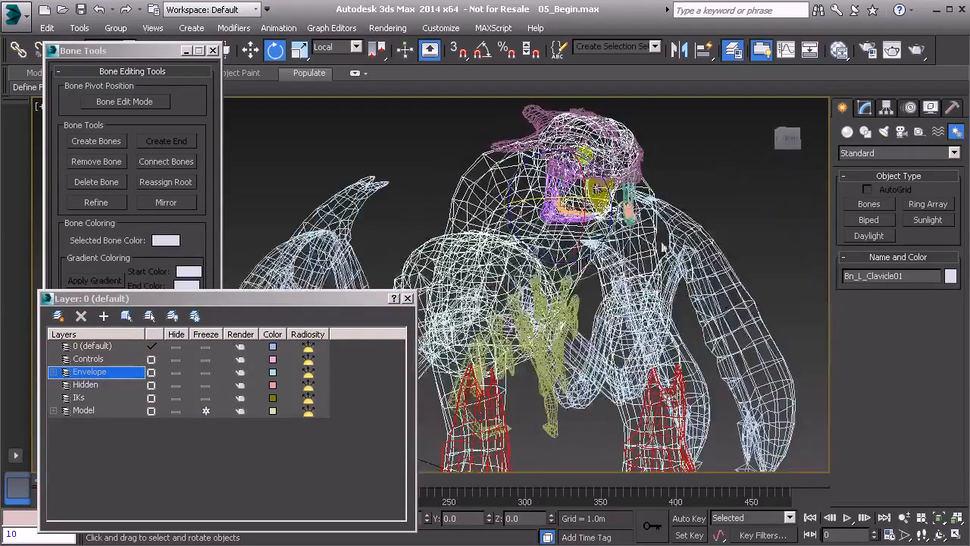
{"action": "middle_click_drag", "start_coordinate": [612, 243], "coordinate": [523, 244], "text": "alt"}
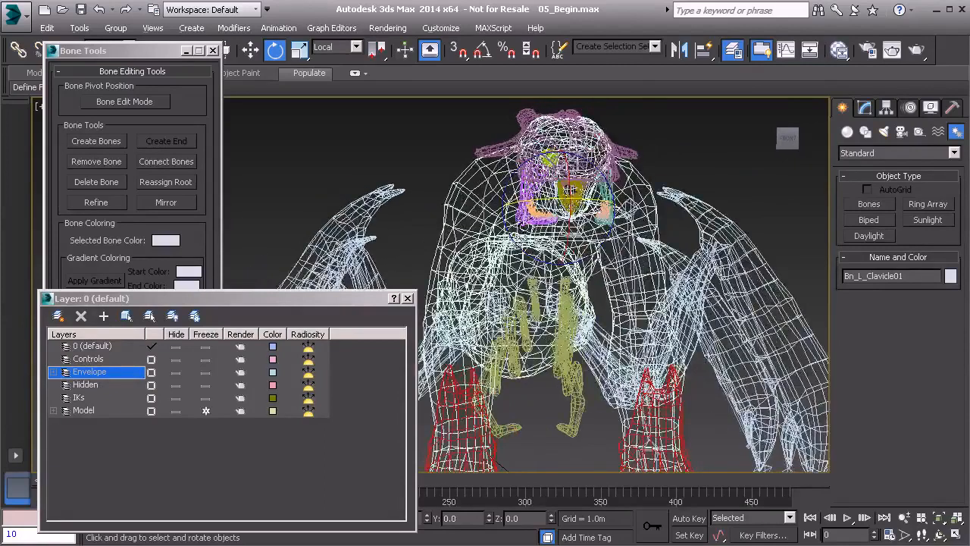
{"action": "middle_click_drag", "start_coordinate": [652, 209], "coordinate": [629, 207], "text": "alt"}
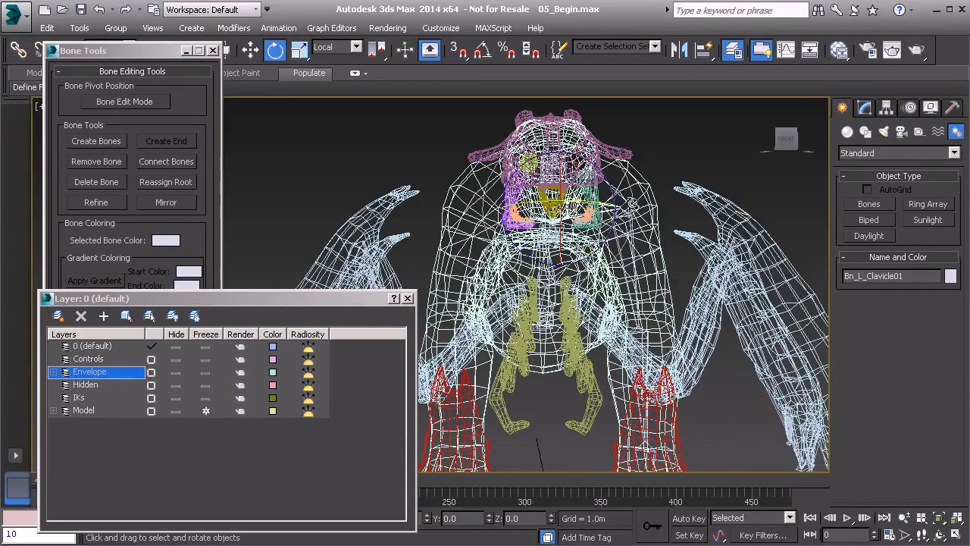
{"action": "middle_click_drag", "start_coordinate": [598, 218], "coordinate": [555, 204]}
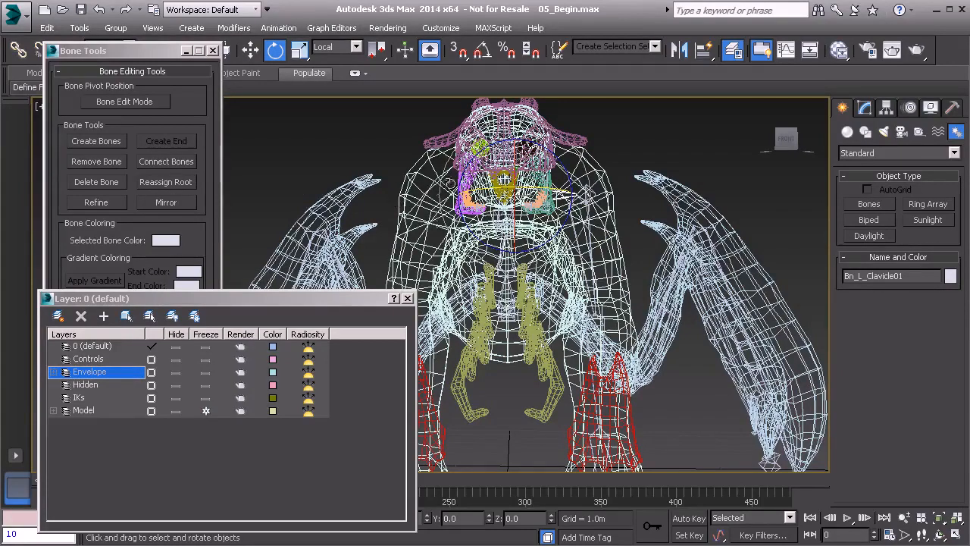
{"action": "mouse_move", "coordinate": [553, 197]}
{"action": "middle_mouse_down", "text": "alt"}
{"action": "mouse_move", "coordinate": [533, 189]}
{"action": "mouse_move", "coordinate": [551, 195]}
{"action": "middle_mouse_up", "text": "alt"}
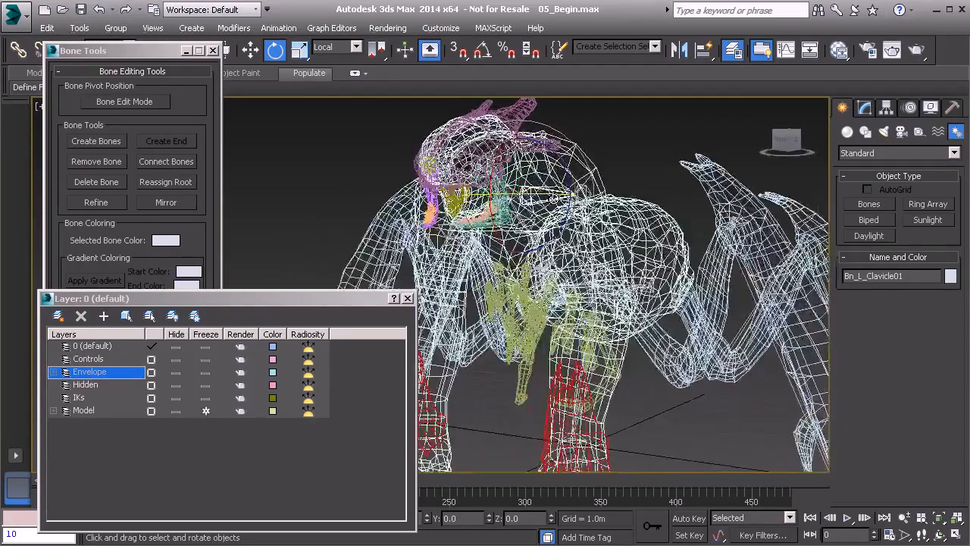
- Set the Move tool's reference coordinate system to World and copy the left clavicle bone's X position
{"action": "key", "text": "w"}
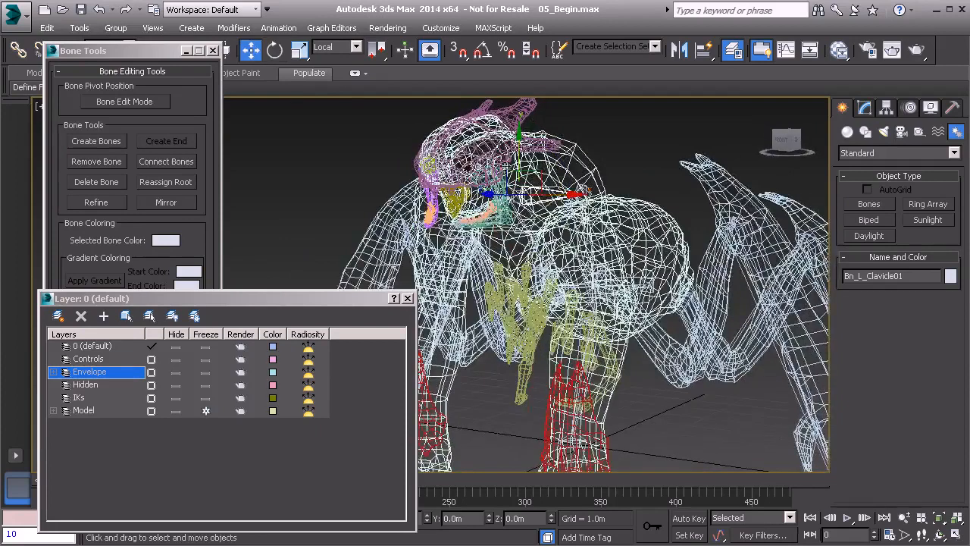
{"action": "left_click", "coordinate": [343, 49]}
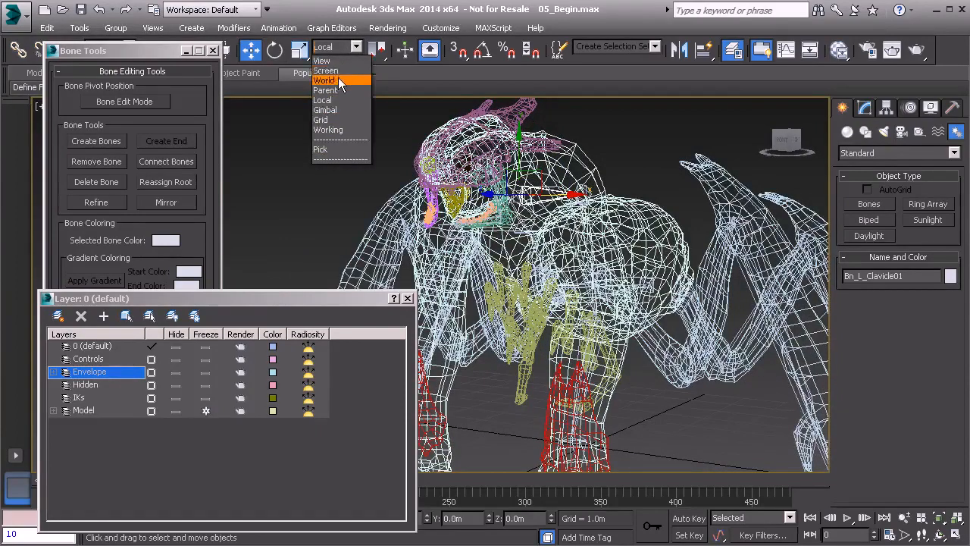
{"action": "left_click", "coordinate": [339, 79]}
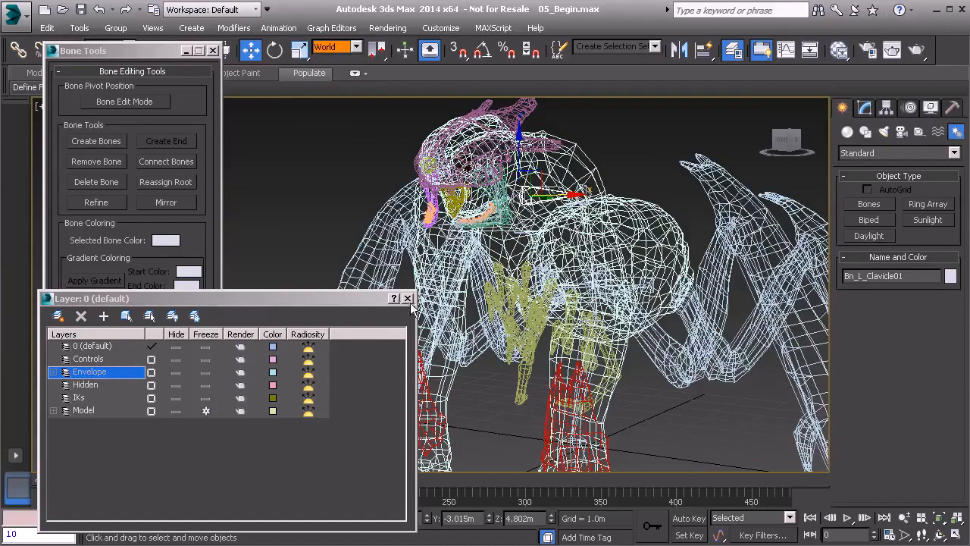
{"action": "left_click_drag", "start_coordinate": [354, 296], "coordinate": [351, 195]}
{"action": "double_click", "coordinate": [399, 517]}
{"action": "key", "text": "ctrl+c"}
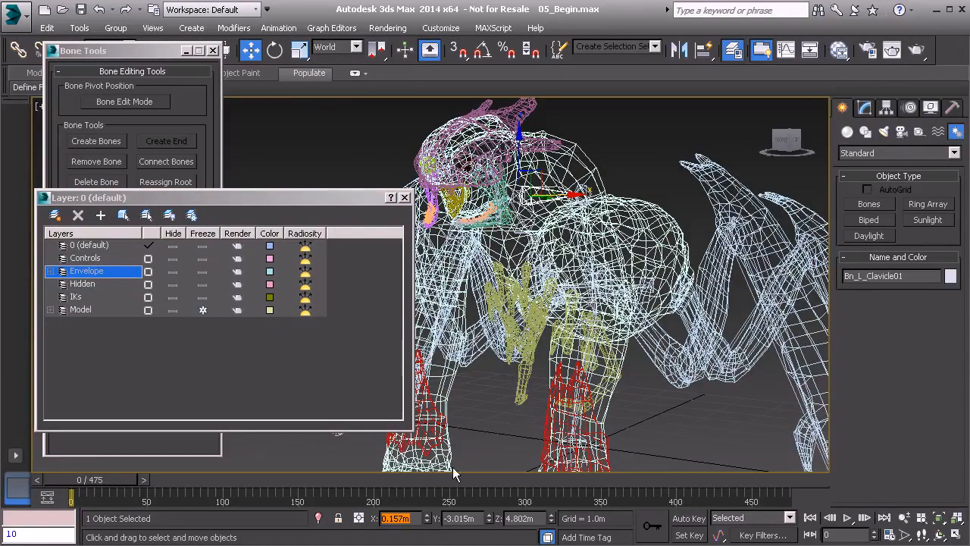
- Select the entire left front leg bone chain from the clavicle down
{"action": "middle_click_drag", "start_coordinate": [562, 422], "coordinate": [606, 420], "text": "alt"}
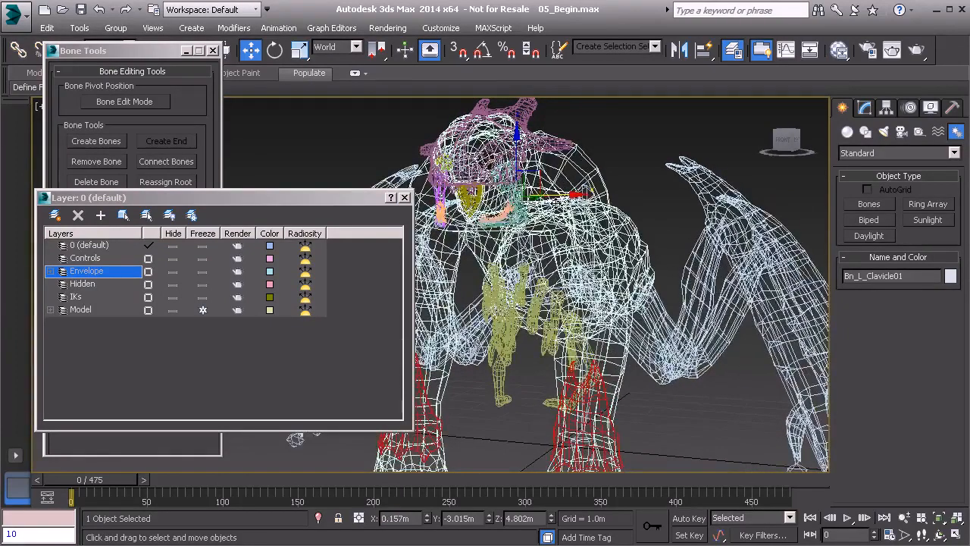
{"action": "middle_click_drag", "start_coordinate": [556, 203], "coordinate": [559, 180]}
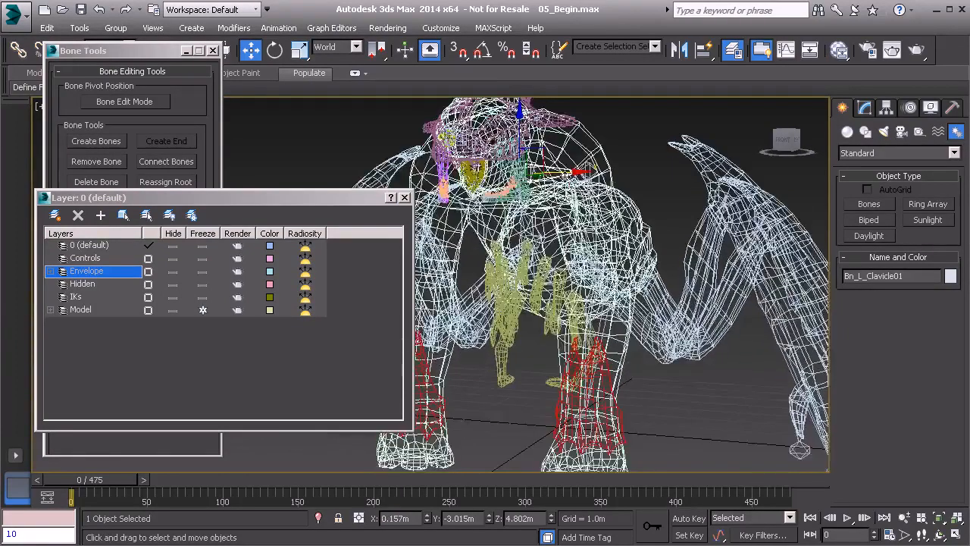
{"action": "double_click", "coordinate": [566, 176]}
{"action": "middle_click_drag", "start_coordinate": [615, 271], "coordinate": [592, 250], "text": "alt"}
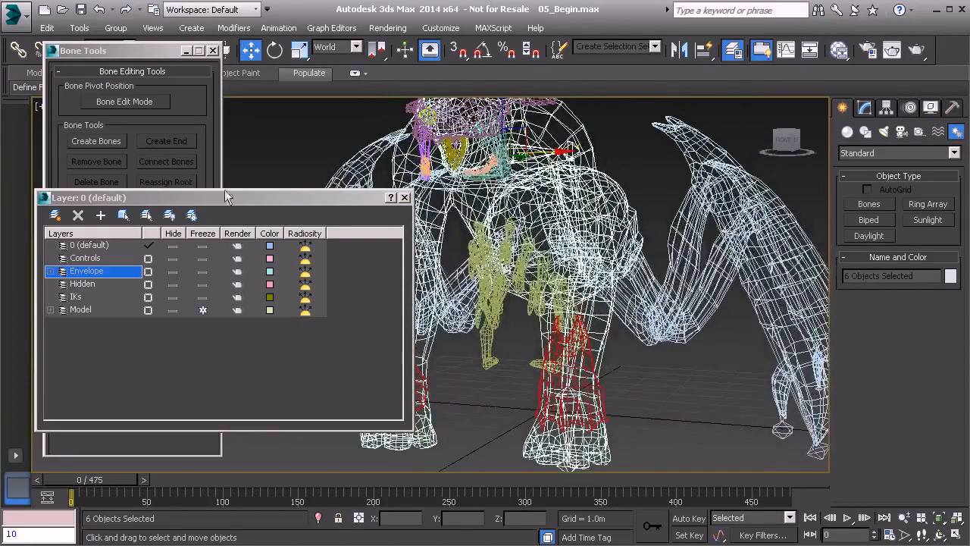
- Mirror the selected left front leg bone chain across the X axis with Y as the bone axis to flip
{"action": "left_click", "coordinate": [160, 51]}
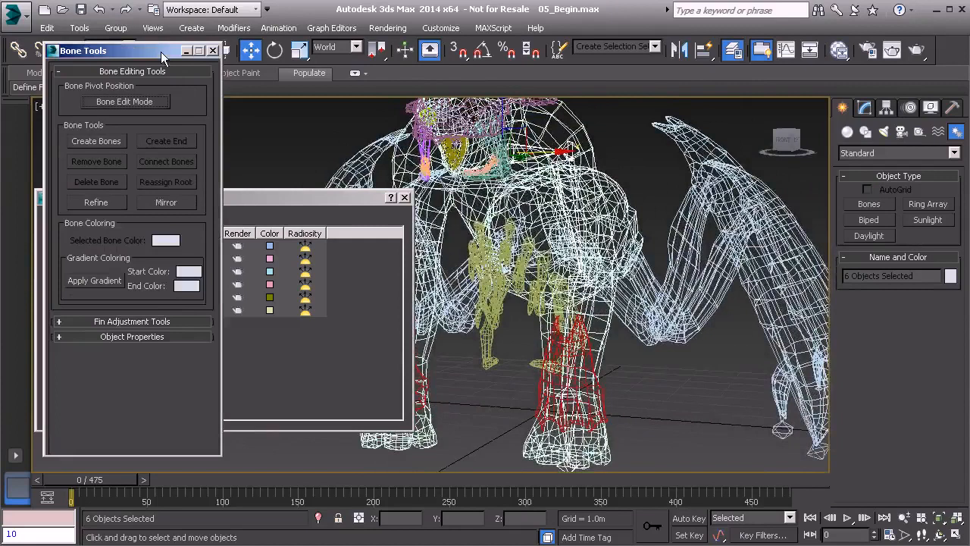
{"action": "left_click", "coordinate": [183, 205]}
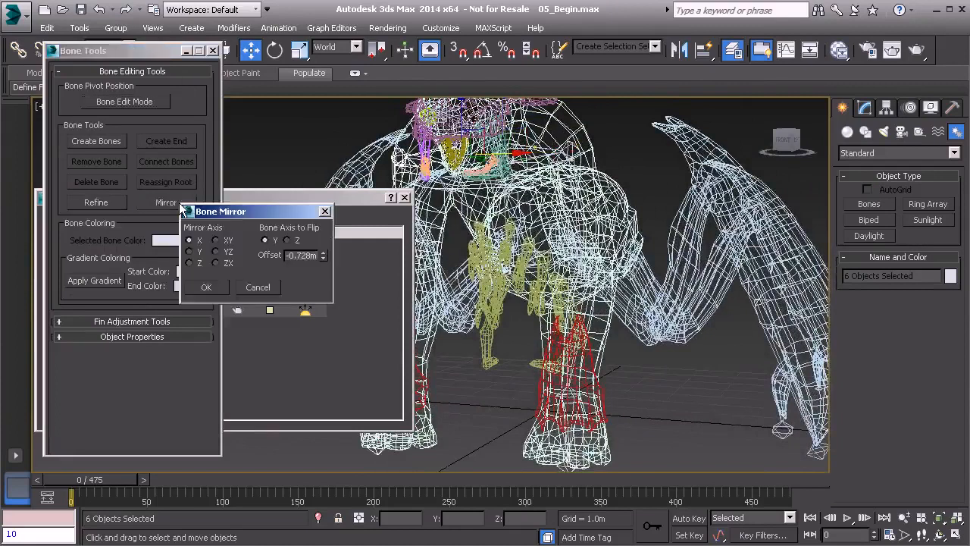
{"action": "left_click", "coordinate": [206, 287]}
{"action": "middle_click_drag", "start_coordinate": [500, 288], "coordinate": [477, 216], "text": "alt"}
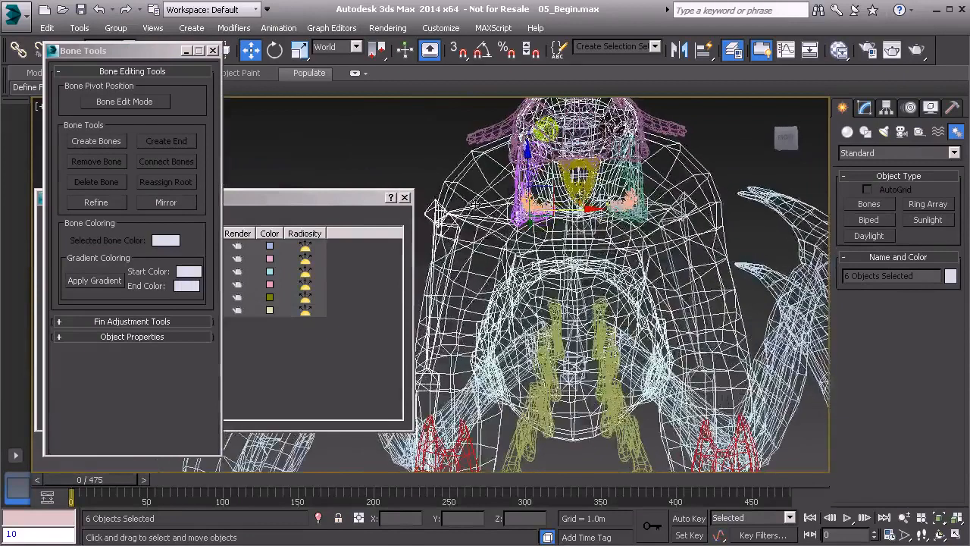
- Set the mirrored clavicle's X position to -0.157 m, the negative of the copied left clavicle value
{"action": "left_click", "coordinate": [477, 206]}
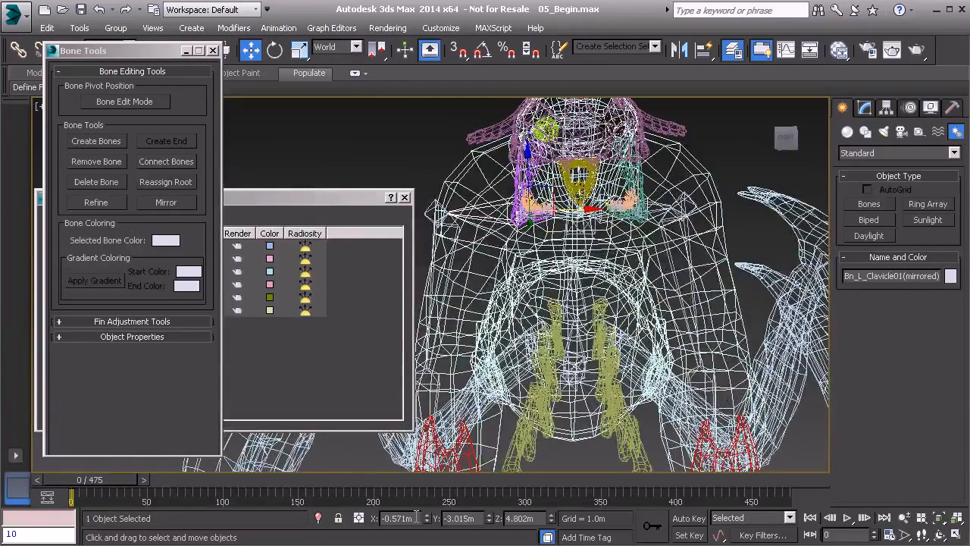
{"action": "double_click", "coordinate": [373, 519]}
{"action": "key", "text": "ctrl+v"}
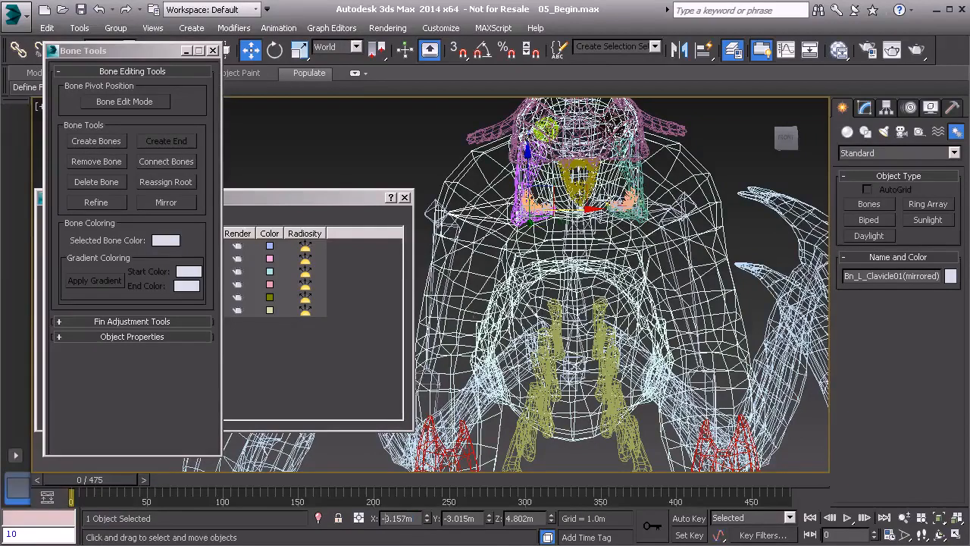
{"action": "key", "text": "Return"}
- Hide the Model layer to expose the bones
{"action": "middle_click_drag", "start_coordinate": [663, 329], "coordinate": [604, 348], "text": "alt"}
{"action": "left_click", "coordinate": [289, 198]}
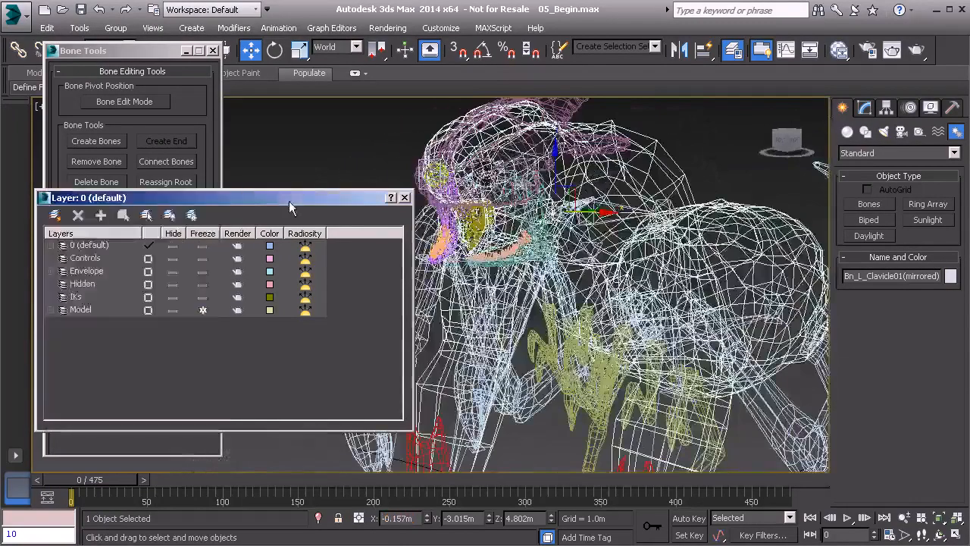
{"action": "left_click", "coordinate": [174, 310]}
- Select both front clavicle bones and link them to the spine bone between them
{"action": "middle_click_drag", "start_coordinate": [500, 333], "coordinate": [588, 319], "text": "alt"}
{"action": "left_click", "coordinate": [597, 223], "text": "ctrl"}
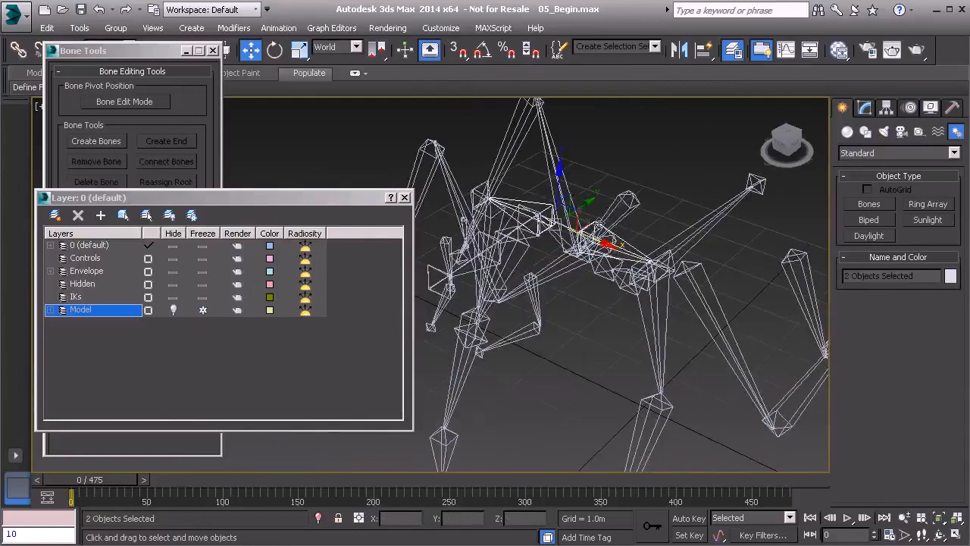
{"action": "left_click", "coordinate": [18, 50]}
{"action": "middle_click_drag", "start_coordinate": [575, 227], "coordinate": [461, 206], "text": "alt"}
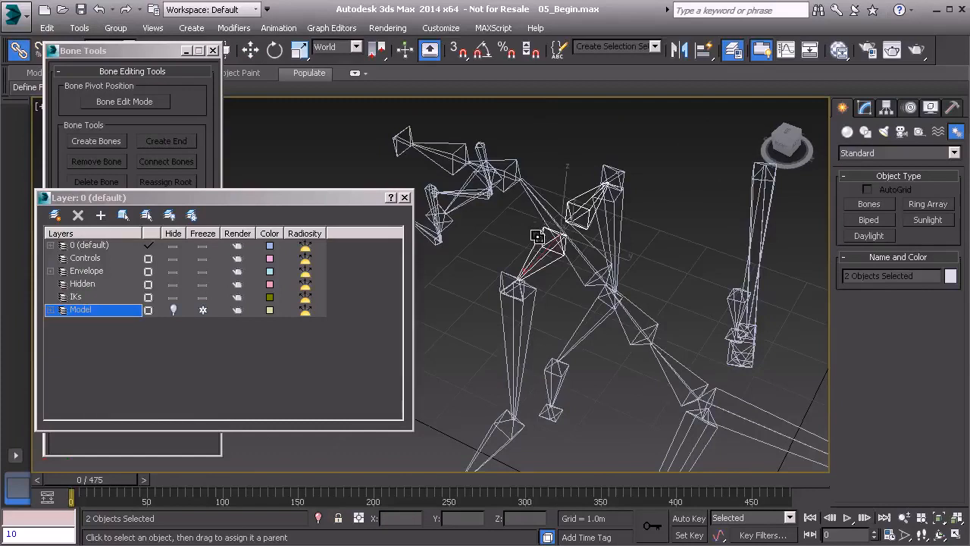
{"action": "middle_click_drag", "start_coordinate": [545, 225], "coordinate": [673, 193], "text": "alt"}
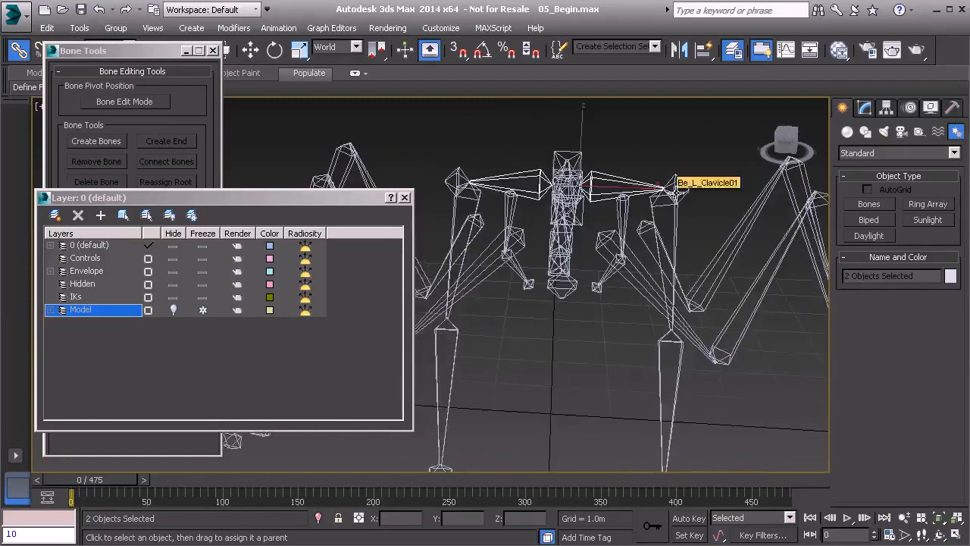
- Extend the selection to all child bones of both clavicles and freeze their transforms
{"action": "key", "text": "ctrl+Page_Down"}
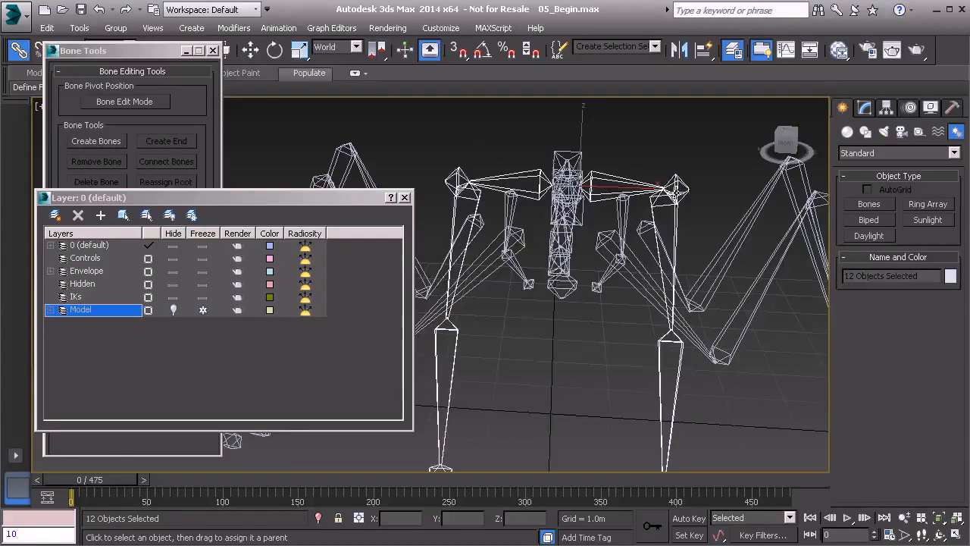
{"action": "right_click", "coordinate": [471, 142]}
{"action": "left_click", "coordinate": [421, 94]}
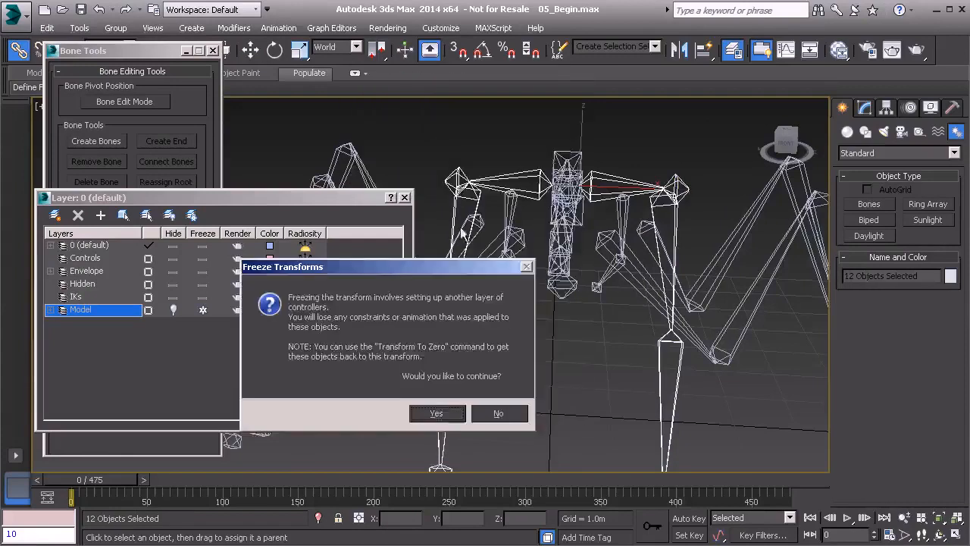
{"action": "left_click", "coordinate": [437, 413]}
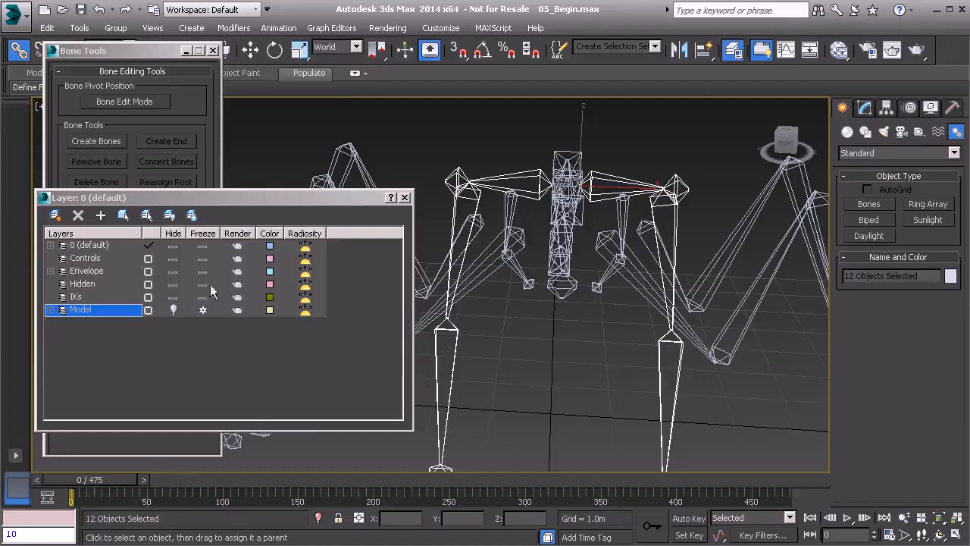
- Add the selected bones of both front leg chains to the Envelope layer
{"action": "left_click", "coordinate": [89, 271]}
{"action": "left_click", "coordinate": [100, 215]}
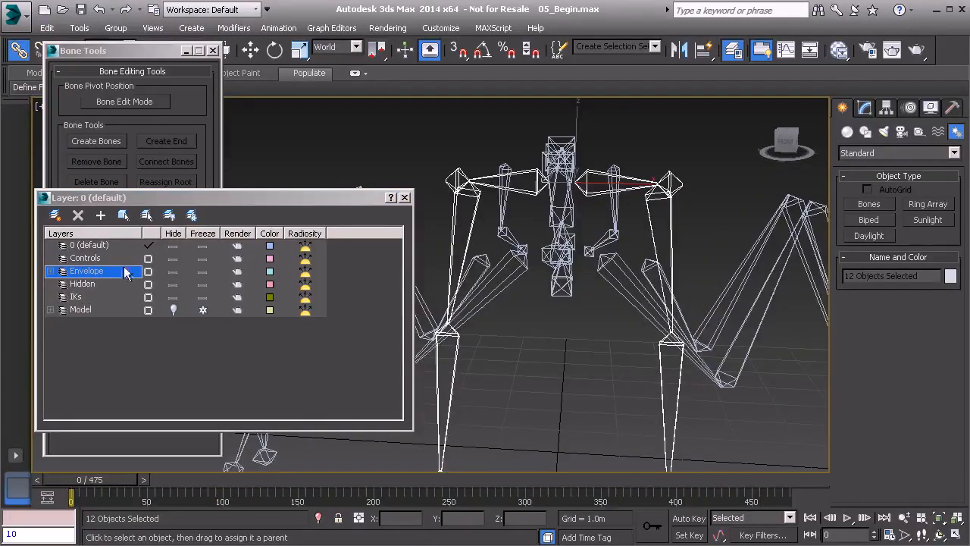
{"action": "middle_click_drag", "start_coordinate": [512, 193], "coordinate": [582, 191], "text": "alt"}
{"action": "key", "text": "shift+z"}
- Select the mirrored clavicle and examine its name and the completed bone skeleton from several sides
{"action": "left_click", "coordinate": [505, 164]}
{"action": "left_click", "coordinate": [479, 191]}
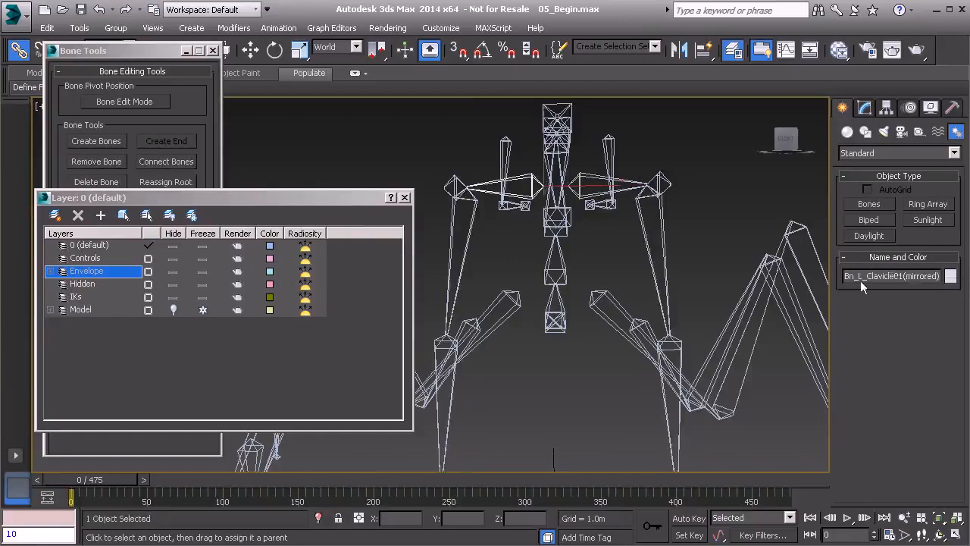
{"action": "middle_click_drag", "start_coordinate": [505, 198], "coordinate": [510, 183]}
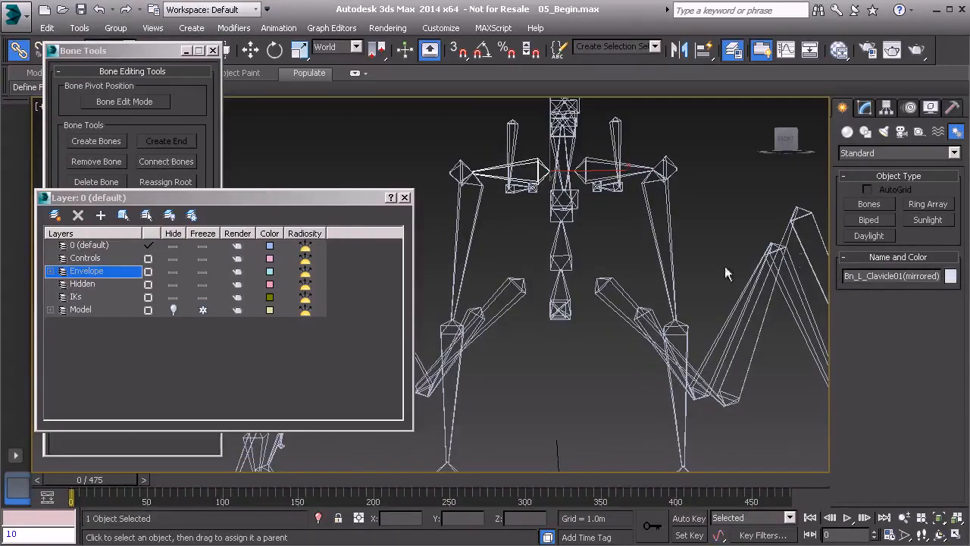
{"action": "mouse_move", "coordinate": [546, 227]}
{"action": "middle_mouse_down", "text": "alt"}
{"action": "mouse_move", "coordinate": [610, 223]}
{"action": "mouse_move", "coordinate": [643, 240]}
{"action": "mouse_move", "coordinate": [498, 233]}
{"action": "mouse_move", "coordinate": [531, 228]}
{"action": "middle_mouse_up", "text": "alt"}
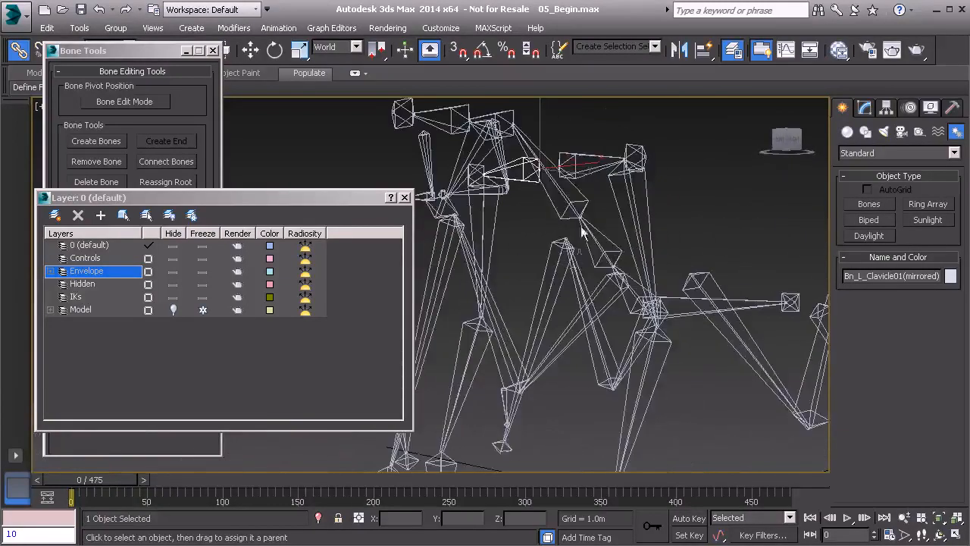
{"action": "middle_click_drag", "start_coordinate": [567, 269], "coordinate": [455, 206], "text": "alt"}
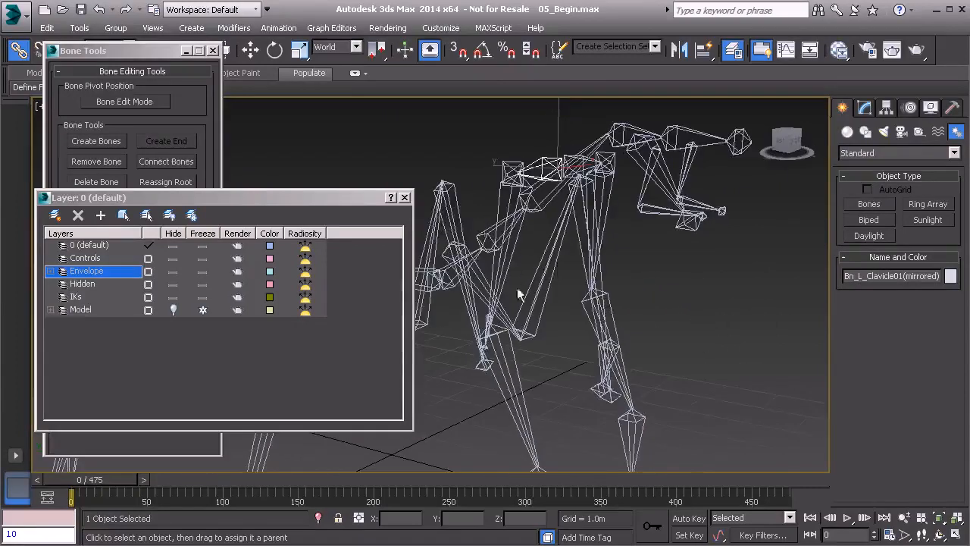